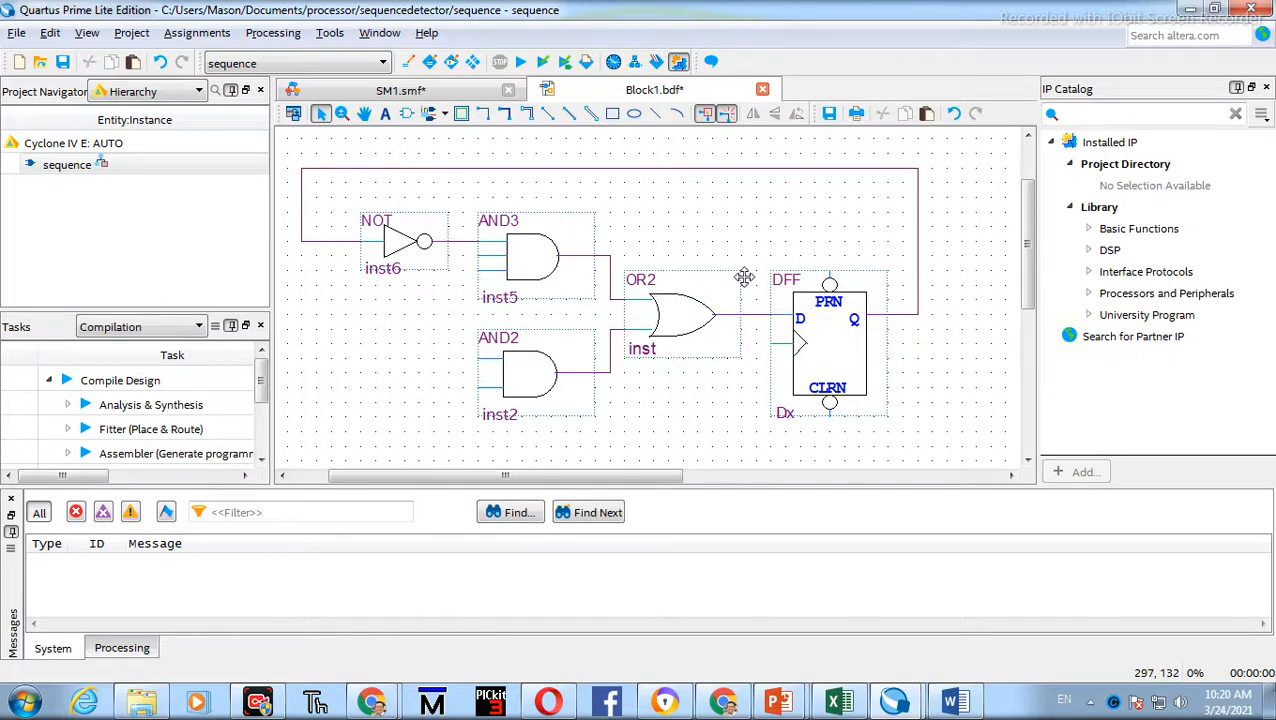
- Start inserting a symbol and expand the primitives folder of the Quartus symbol library
{"action": "left_click", "coordinate": [406, 114]}
{"action": "left_click_drag", "start_coordinate": [550, 418], "coordinate": [548, 298]}
{"action": "left_click", "coordinate": [377, 365]}
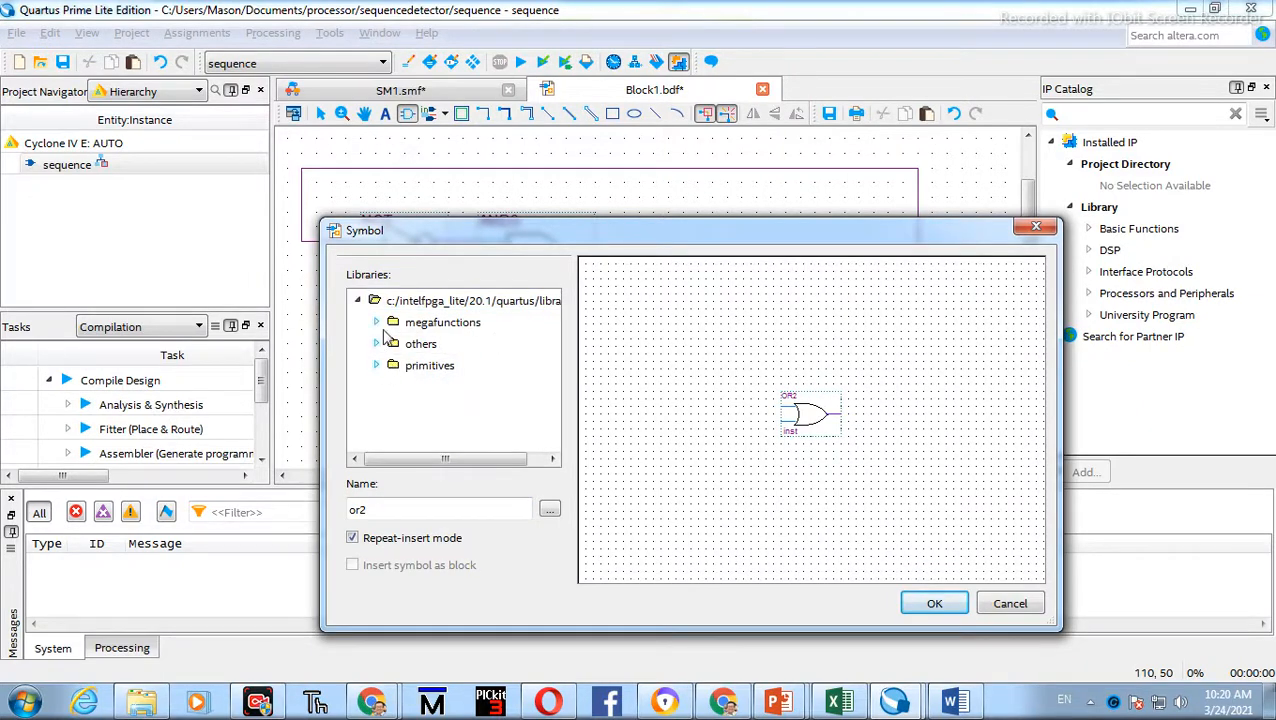
{"action": "left_click", "coordinate": [360, 301]}
{"action": "left_click_drag", "start_coordinate": [560, 232], "coordinate": [474, 189]}
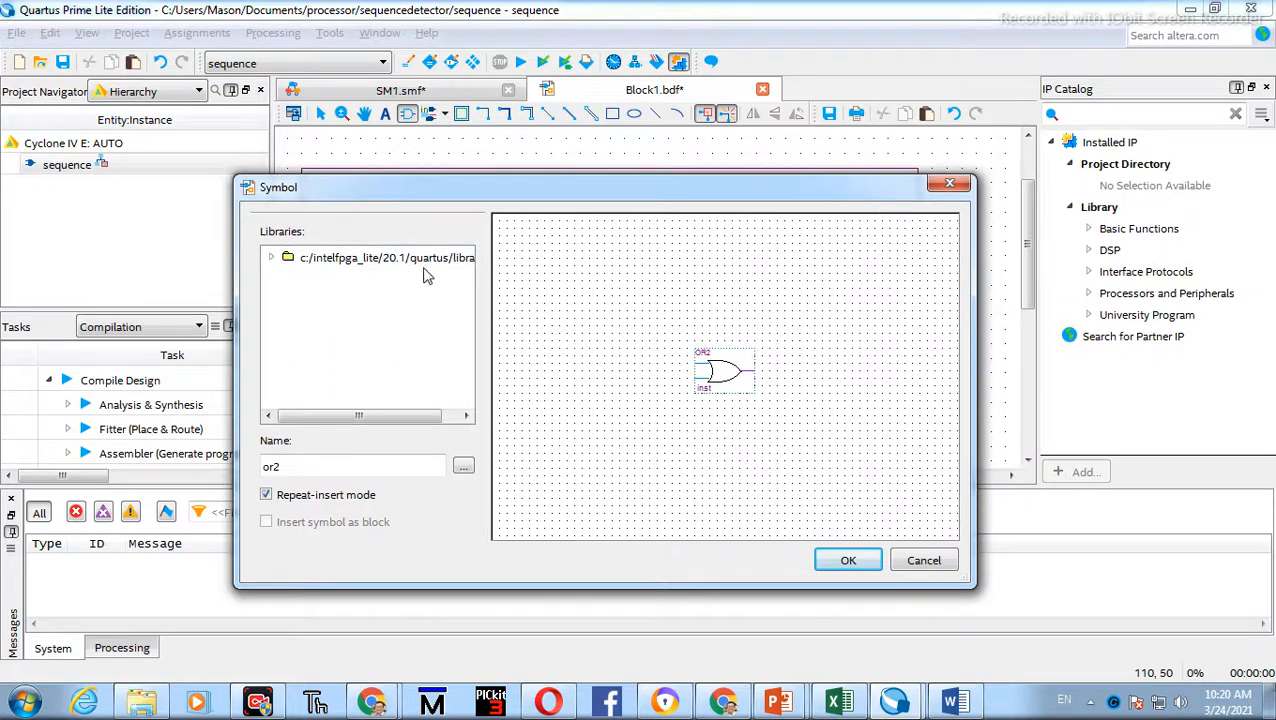
{"action": "left_click", "coordinate": [348, 260]}
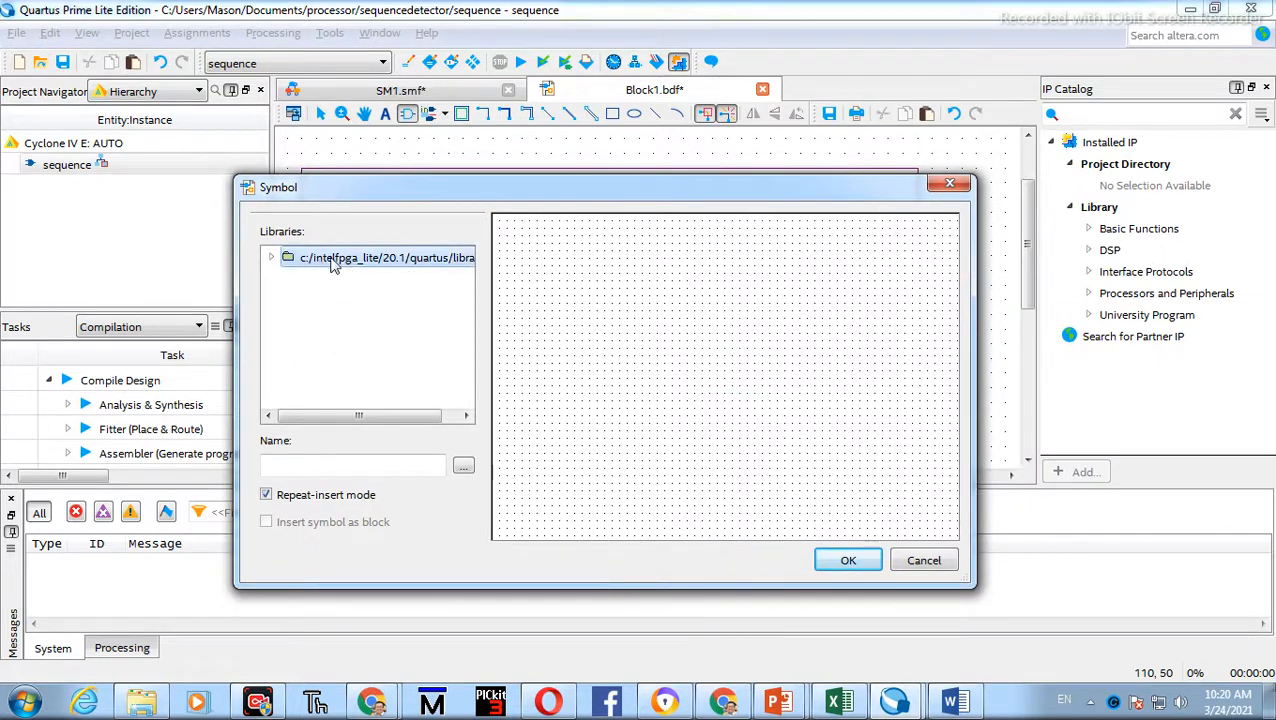
{"action": "left_click", "coordinate": [272, 259]}
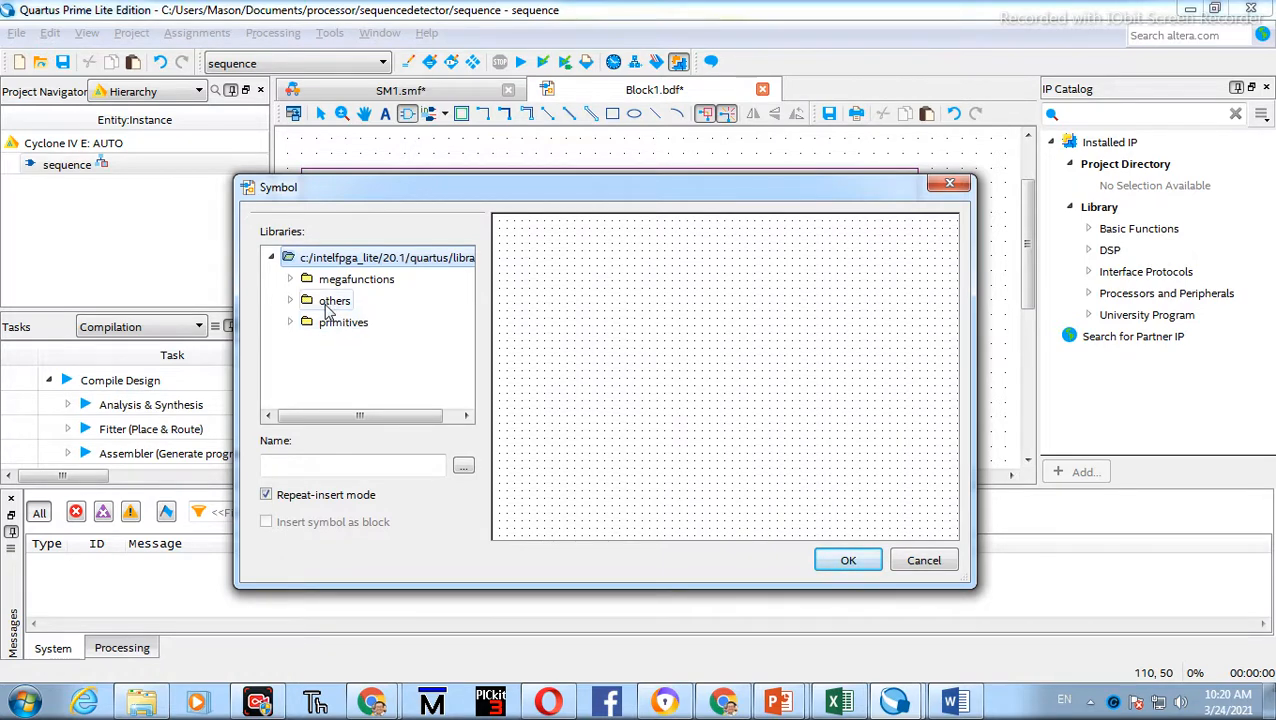
{"action": "left_click", "coordinate": [290, 322]}
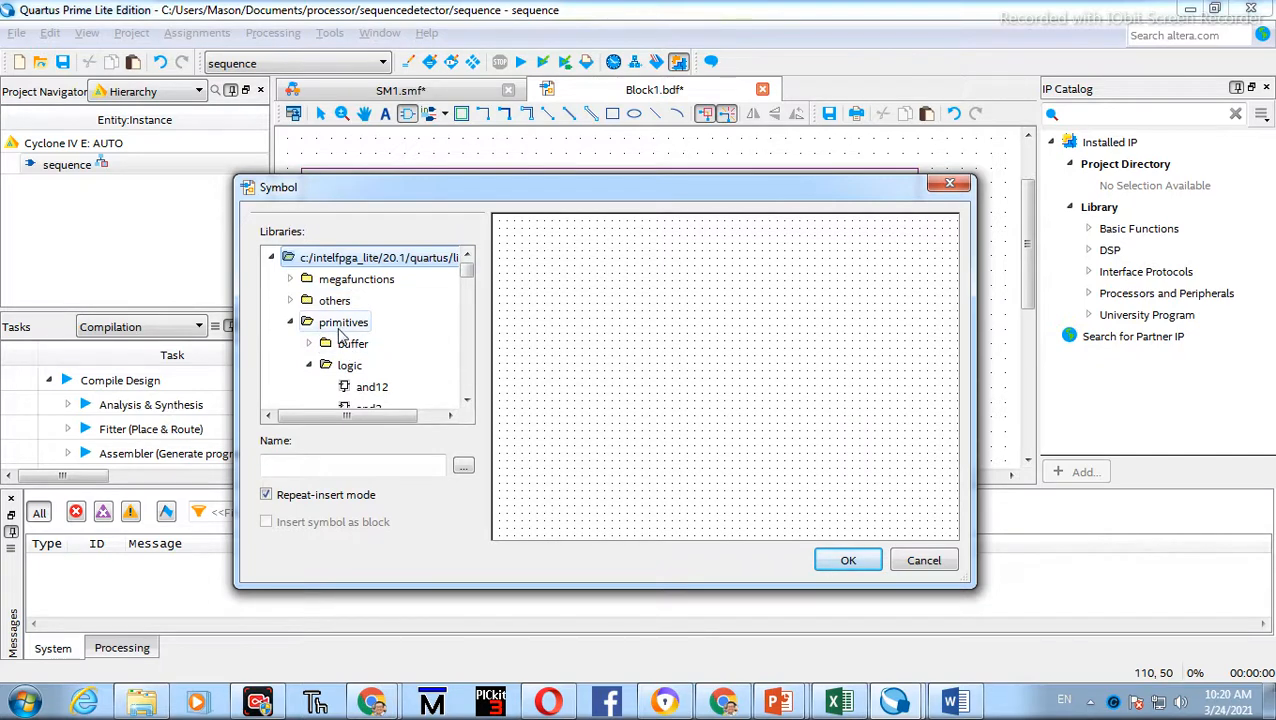
- Insert one input pin from the primitives pin library into the empty area below the AND2 gate inst2
{"action": "left_click_drag", "start_coordinate": [466, 271], "coordinate": [465, 287]}
{"action": "scroll", "coordinate": [465, 287], "scroll_direction": "up", "scroll_amount": 2}
{"action": "left_click", "coordinate": [309, 343]}
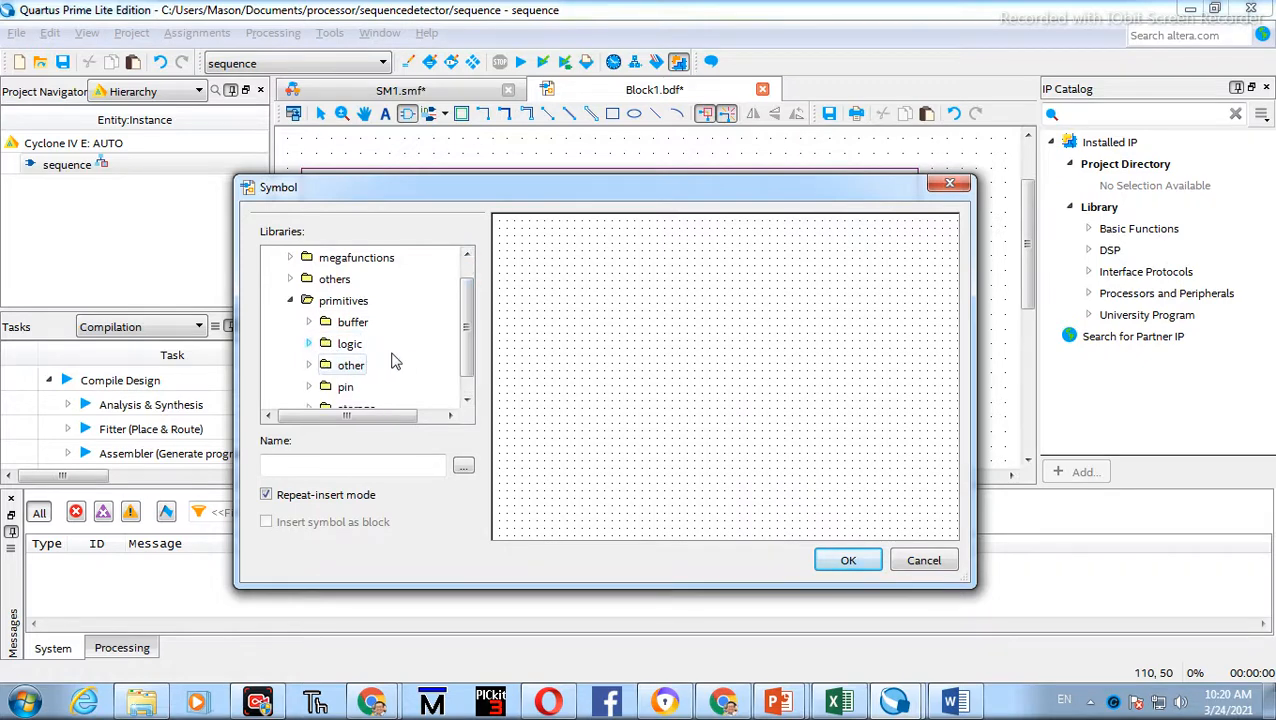
{"action": "scroll", "coordinate": [462, 358], "scroll_direction": "down", "scroll_amount": 1}
{"action": "double_click", "coordinate": [323, 367]}
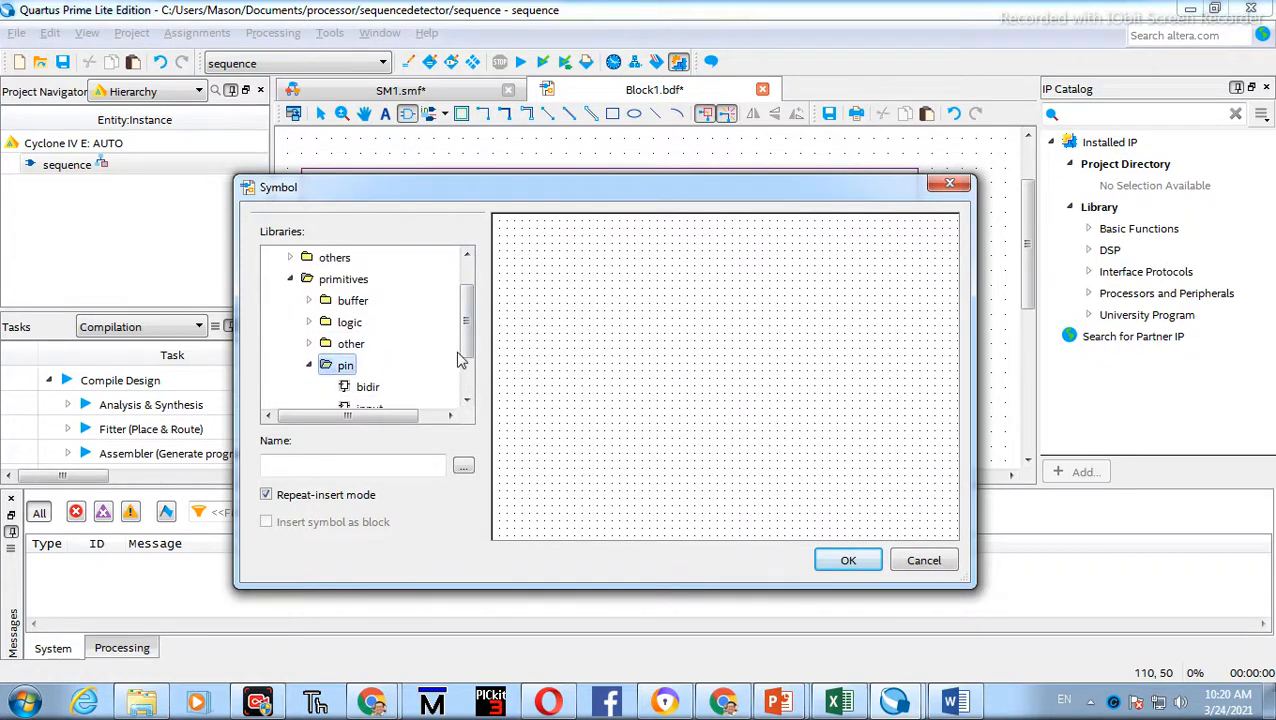
{"action": "scroll", "coordinate": [462, 360], "scroll_direction": "down", "scroll_amount": 1}
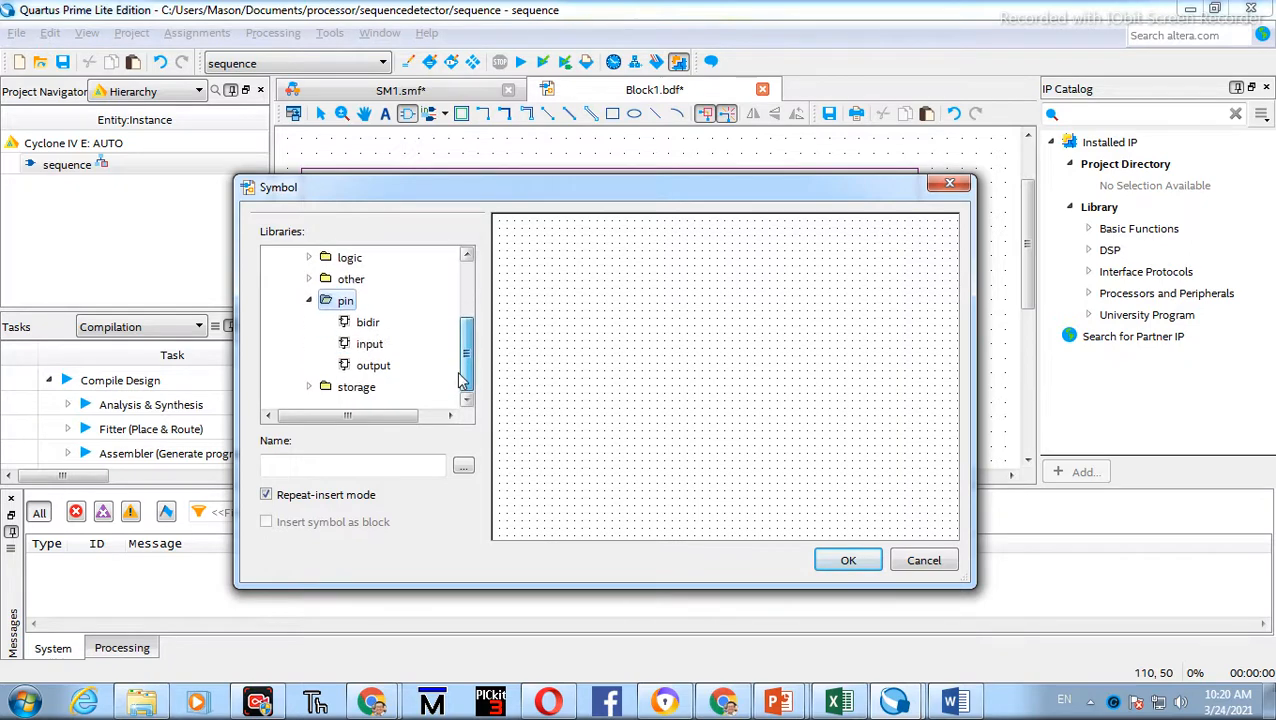
{"action": "left_click", "coordinate": [362, 344]}
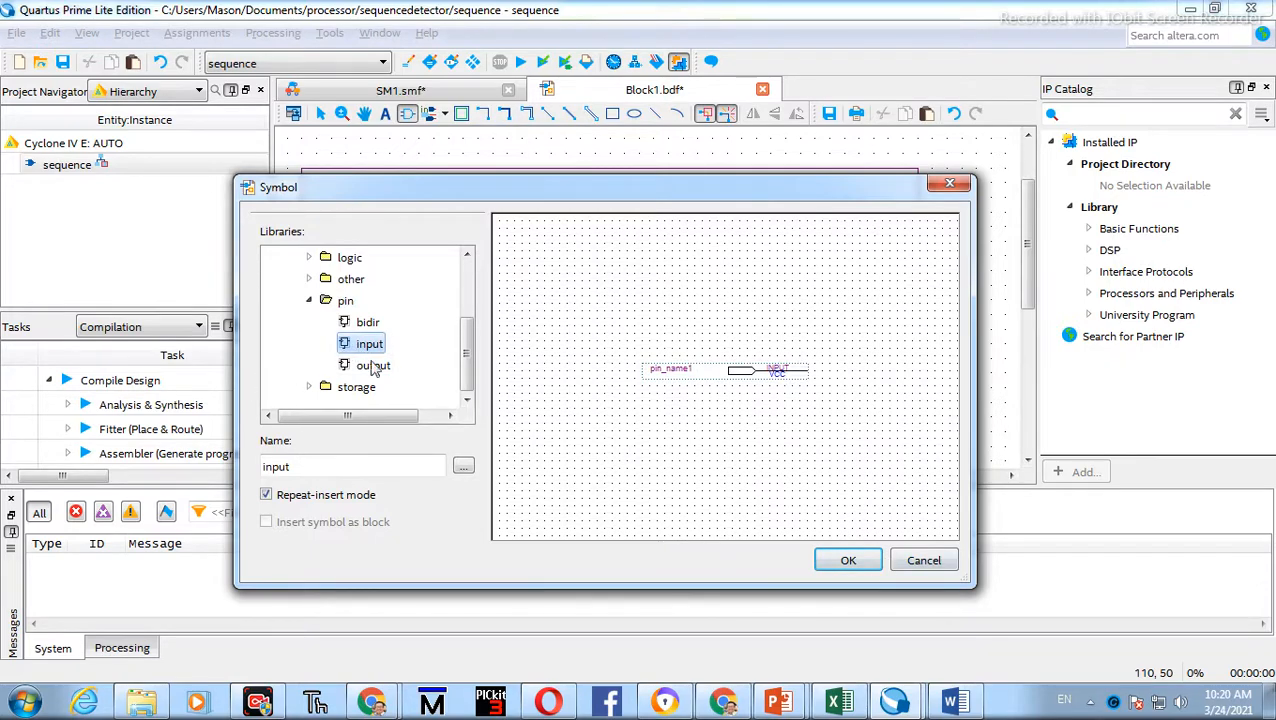
{"action": "left_click", "coordinate": [848, 560]}
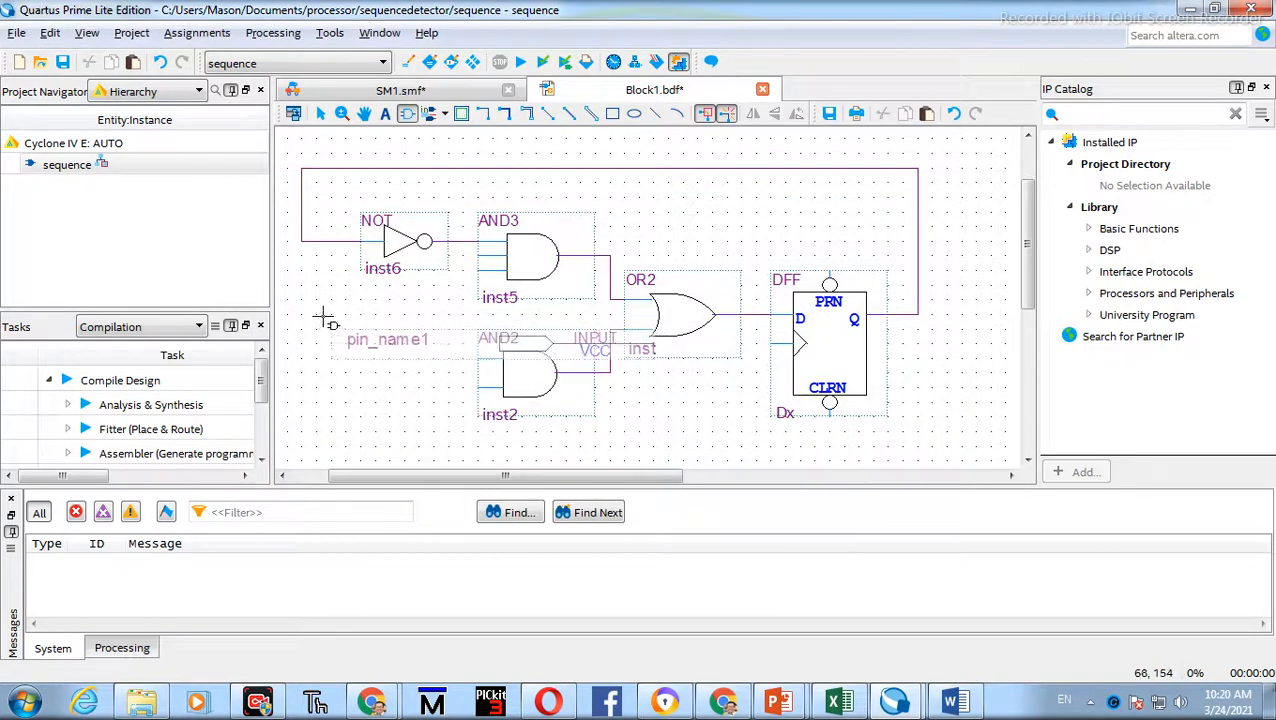
{"action": "scroll", "coordinate": [325, 336], "scroll_direction": "down", "scroll_amount": 3}
{"action": "left_click", "coordinate": [327, 280]}
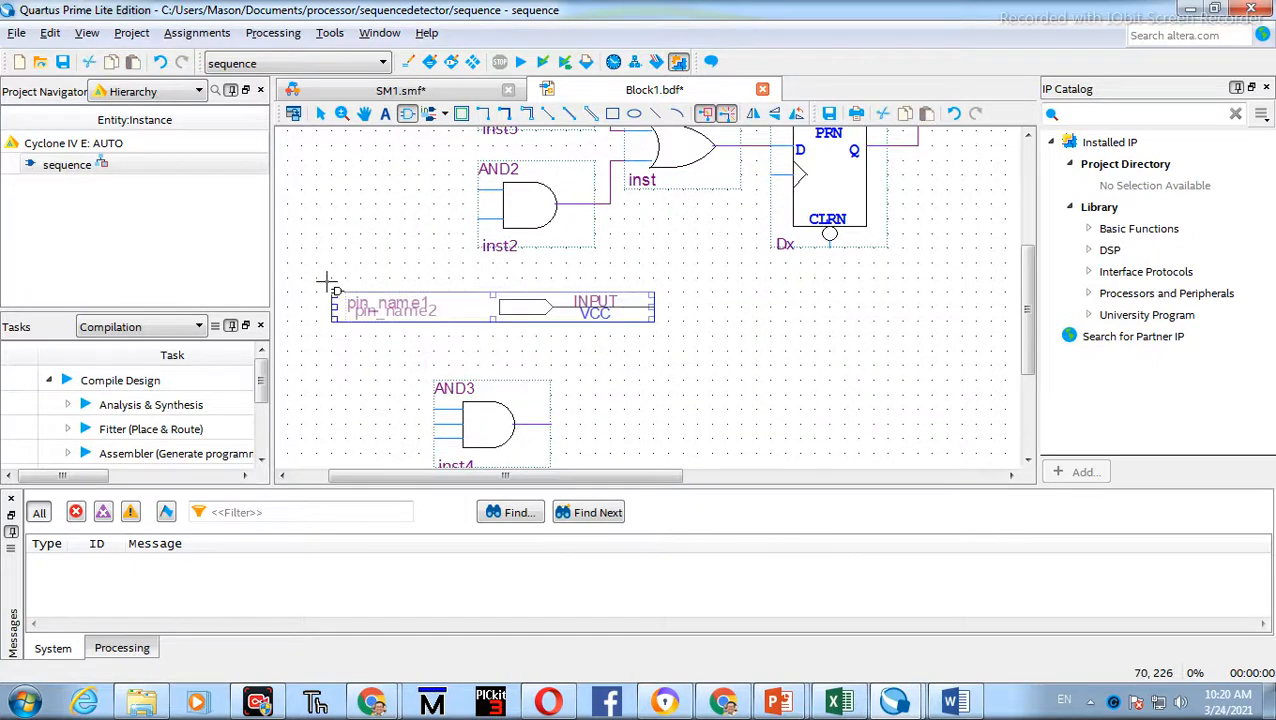
{"action": "key", "text": "Escape"}
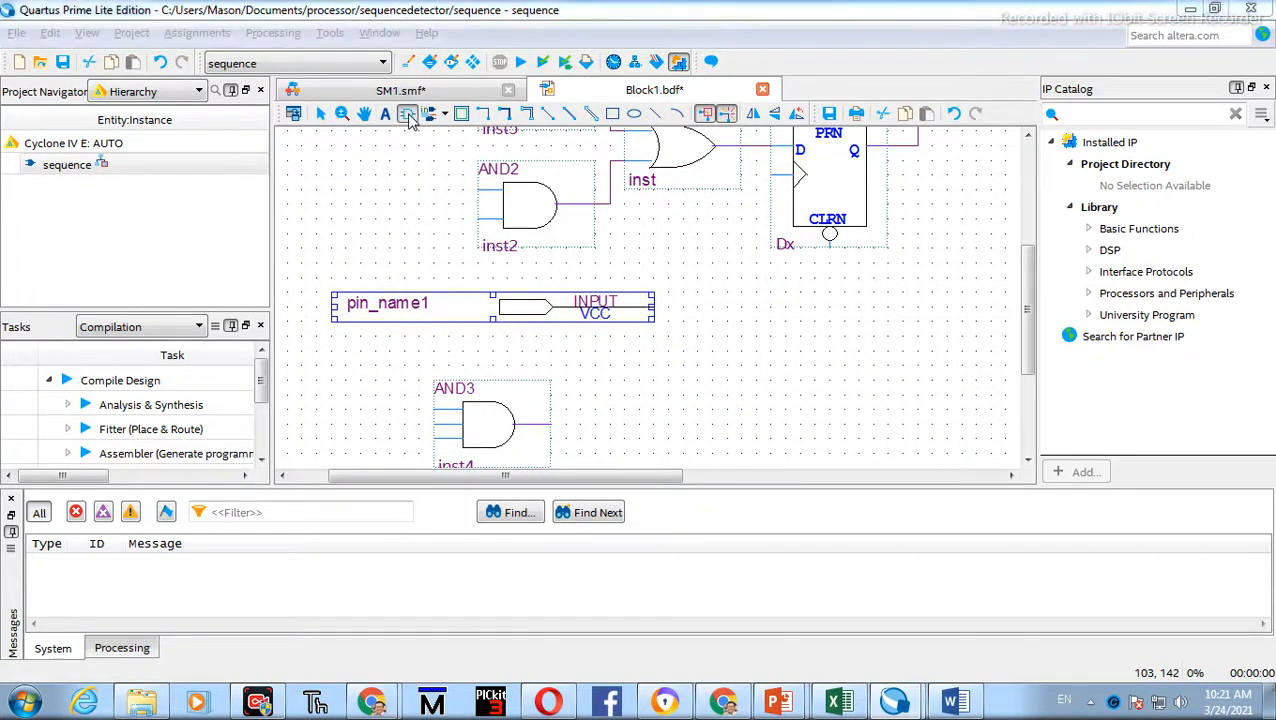
- Insert one output pin from the pin library in the free area beside the AND3 gate inst4
{"action": "left_click", "coordinate": [408, 113]}
{"action": "scroll", "coordinate": [480, 400], "scroll_direction": "down", "scroll_amount": 2}
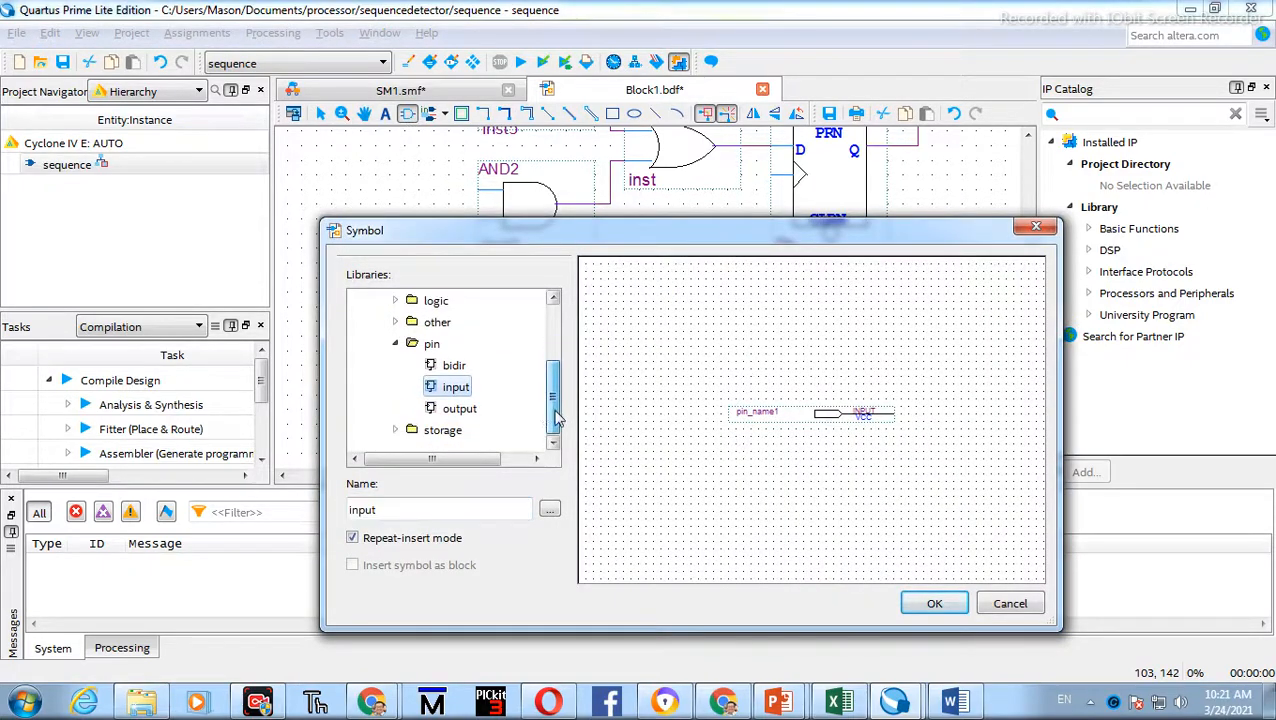
{"action": "left_click", "coordinate": [460, 408]}
{"action": "left_click", "coordinate": [933, 604]}
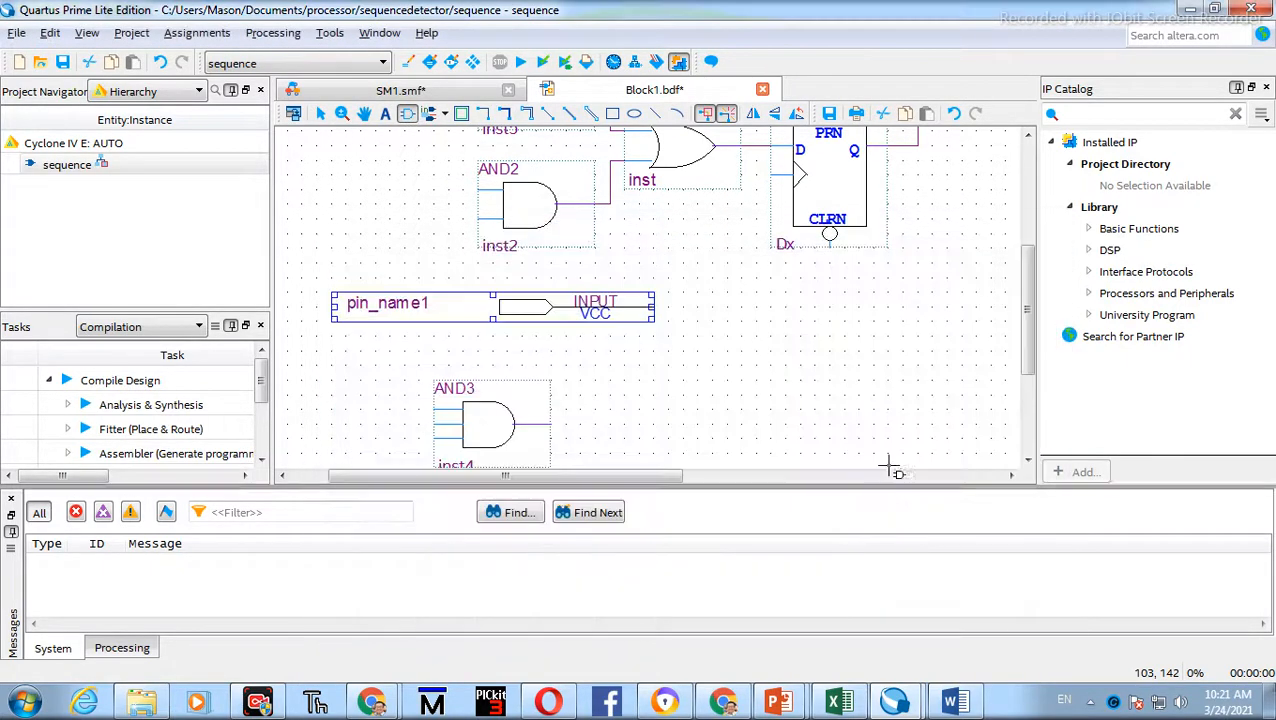
{"action": "left_click", "coordinate": [790, 282]}
{"action": "key", "text": "Escape"}
- Browse the storage primitives in the symbol library and preview the dff and dffe flip-flops
{"action": "left_click", "coordinate": [408, 115]}
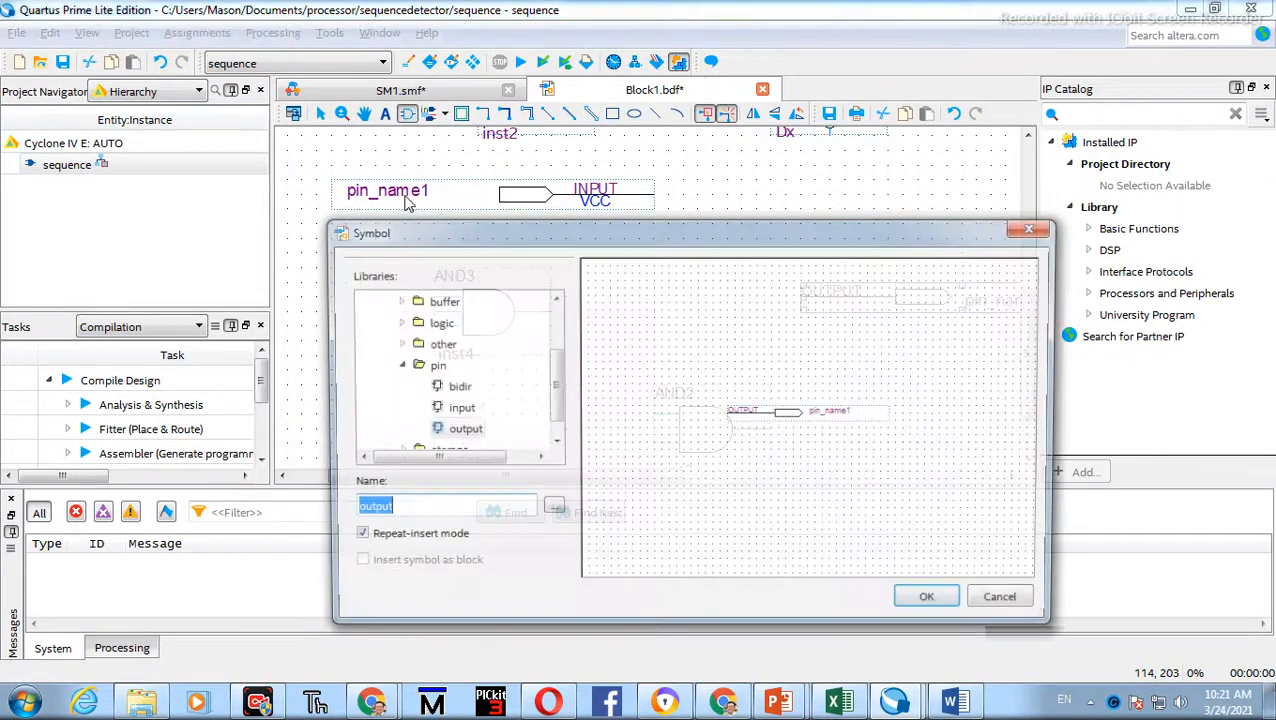
{"action": "left_click", "coordinate": [396, 366]}
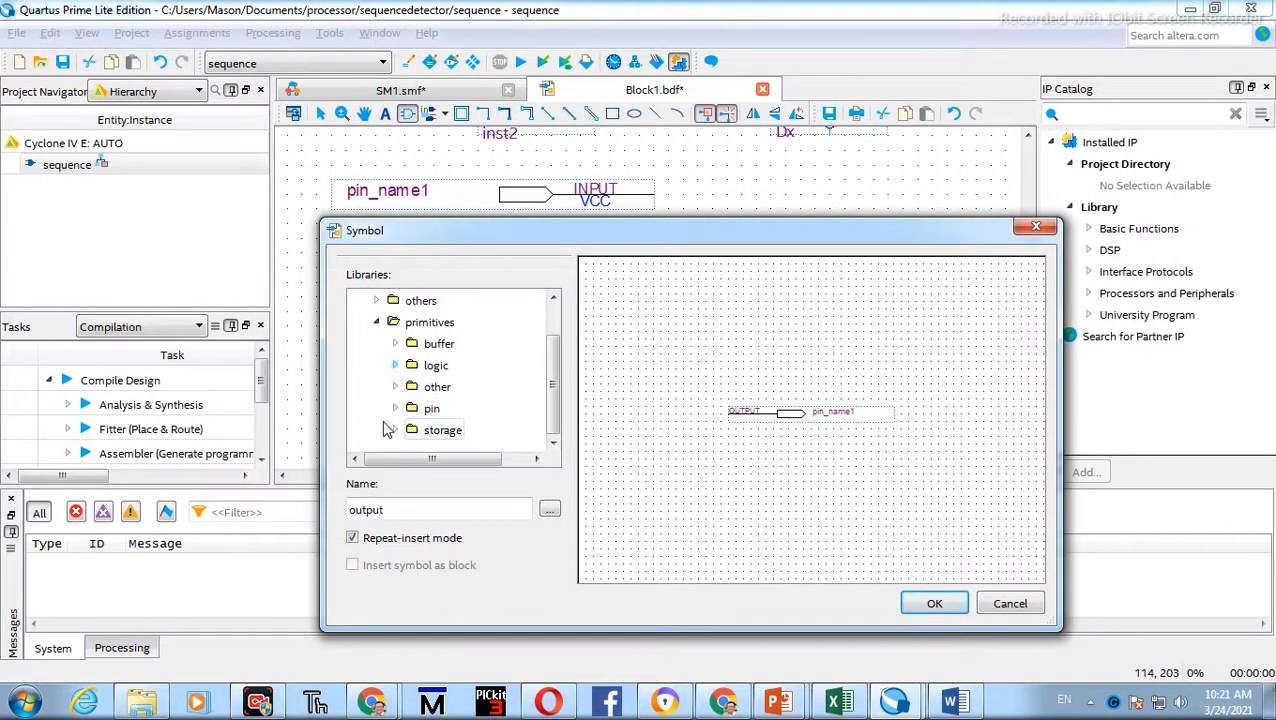
{"action": "double_click", "coordinate": [450, 430]}
{"action": "left_click_drag", "start_coordinate": [555, 336], "coordinate": [555, 356]}
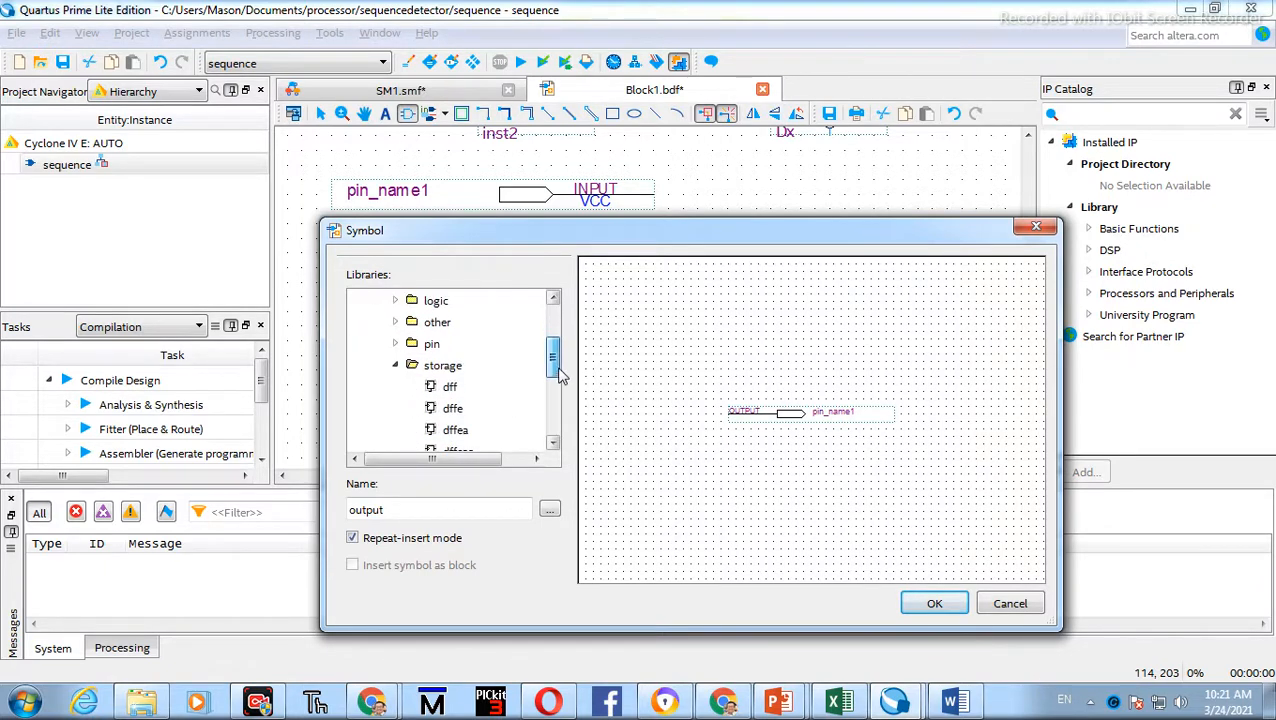
{"action": "left_click", "coordinate": [453, 409]}
{"action": "left_click", "coordinate": [450, 387]}
{"action": "left_click", "coordinate": [454, 411]}
- Preview the latch, srff, srffe, tff and tffe symbols among the storage primitives
{"action": "left_click_drag", "start_coordinate": [558, 362], "coordinate": [556, 416]}
{"action": "left_click", "coordinate": [450, 343]}
{"action": "left_click", "coordinate": [452, 387]}
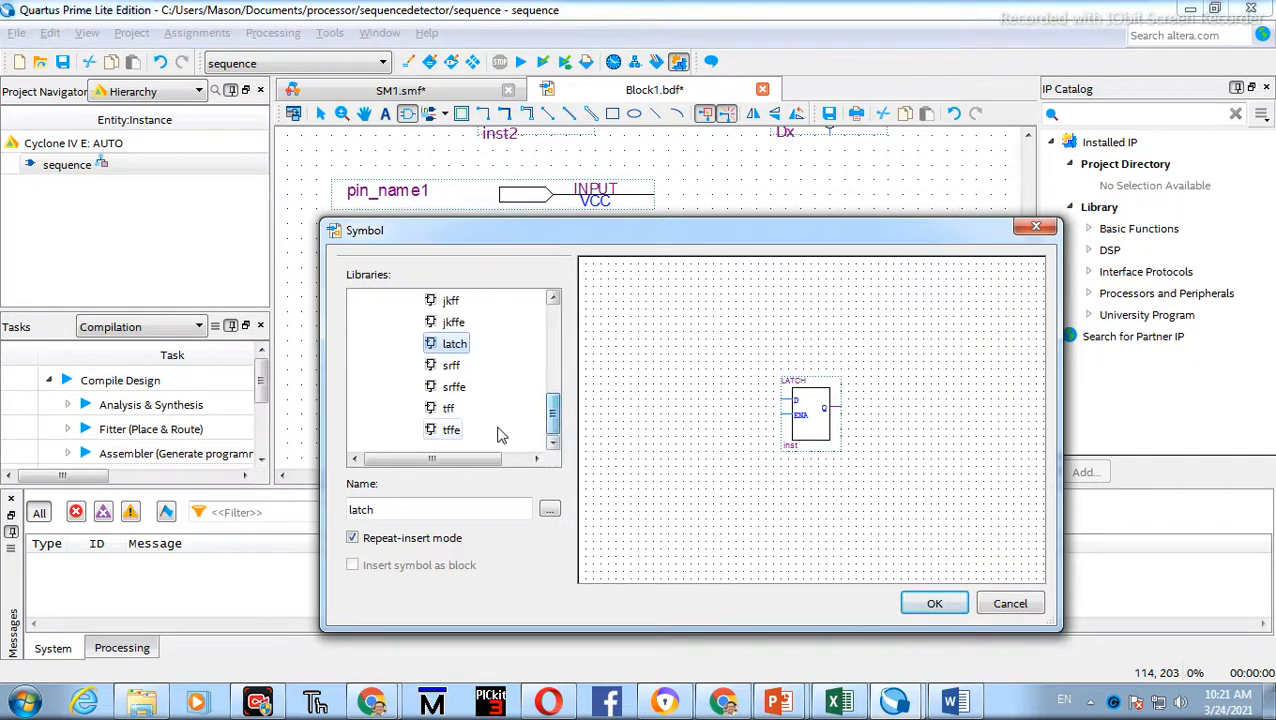
{"action": "left_click", "coordinate": [450, 366]}
{"action": "left_click", "coordinate": [452, 388]}
{"action": "left_click", "coordinate": [448, 409]}
{"action": "left_click", "coordinate": [449, 432]}
- Compare the dff and dffe flip-flop symbols, and close the symbol library without inserting anything
{"action": "left_click_drag", "start_coordinate": [553, 419], "coordinate": [553, 357]}
{"action": "left_click", "coordinate": [450, 387]}
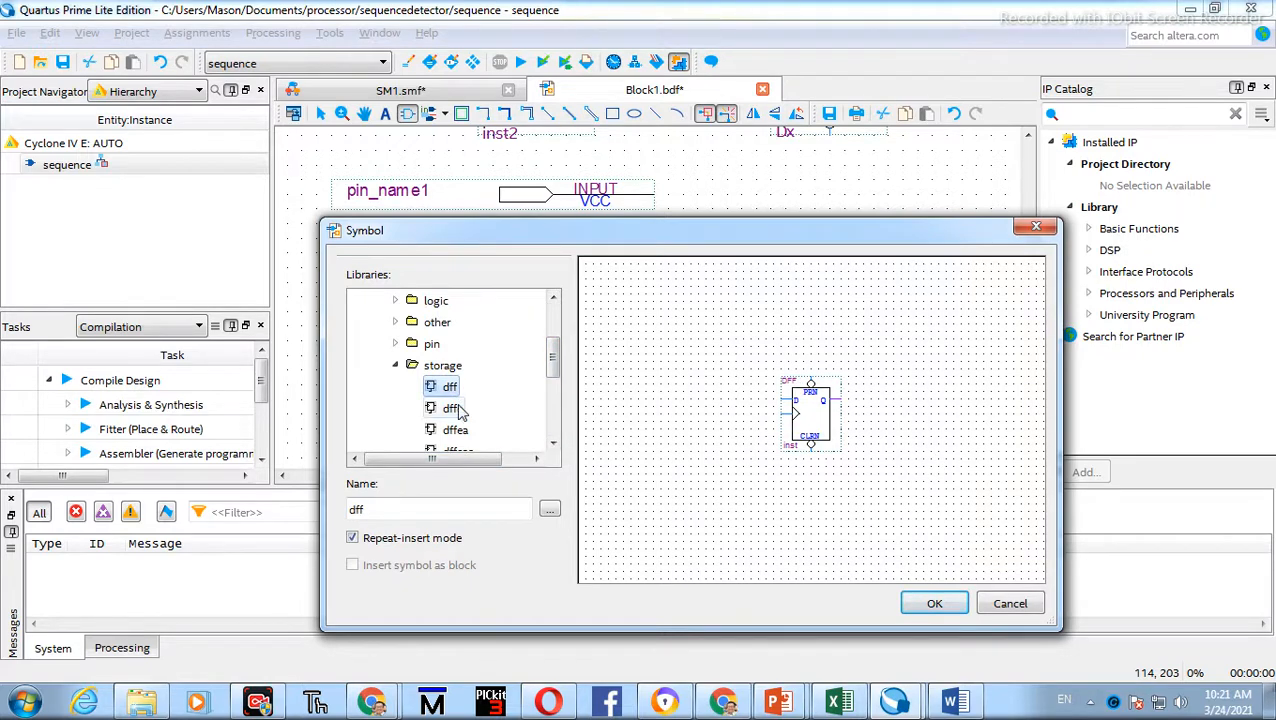
{"action": "left_click", "coordinate": [452, 410]}
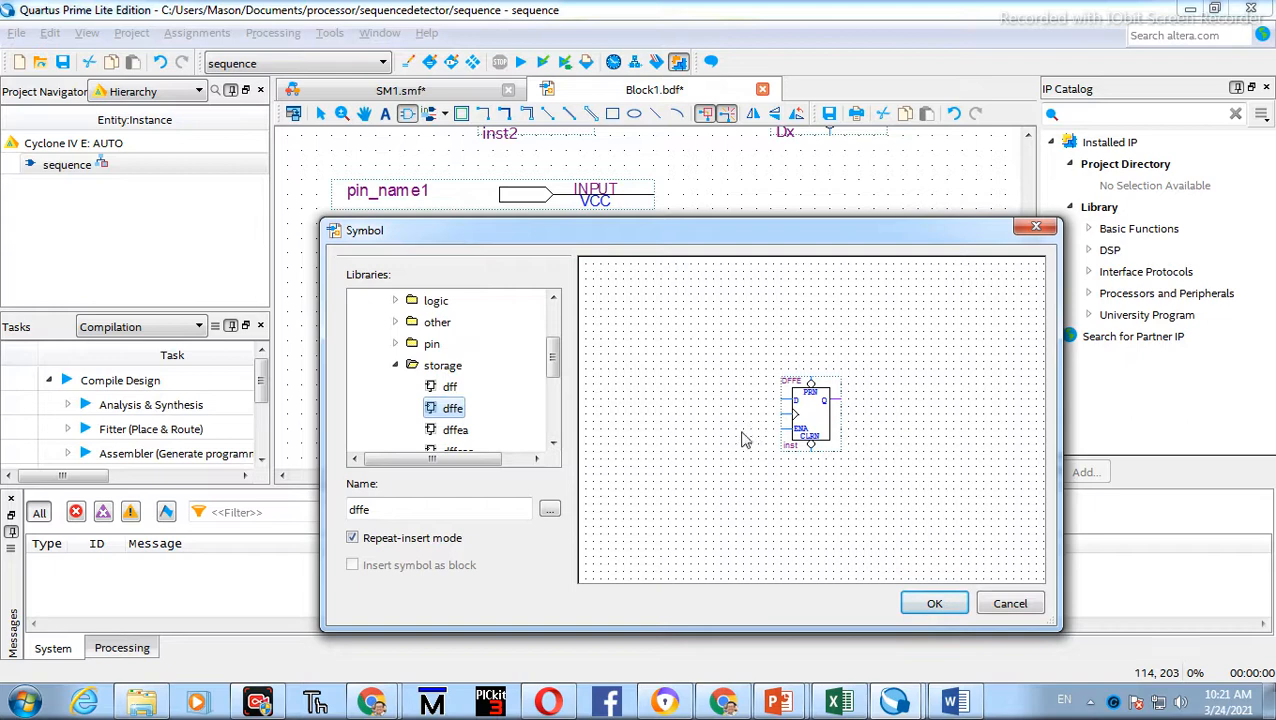
{"action": "left_click", "coordinate": [450, 387]}
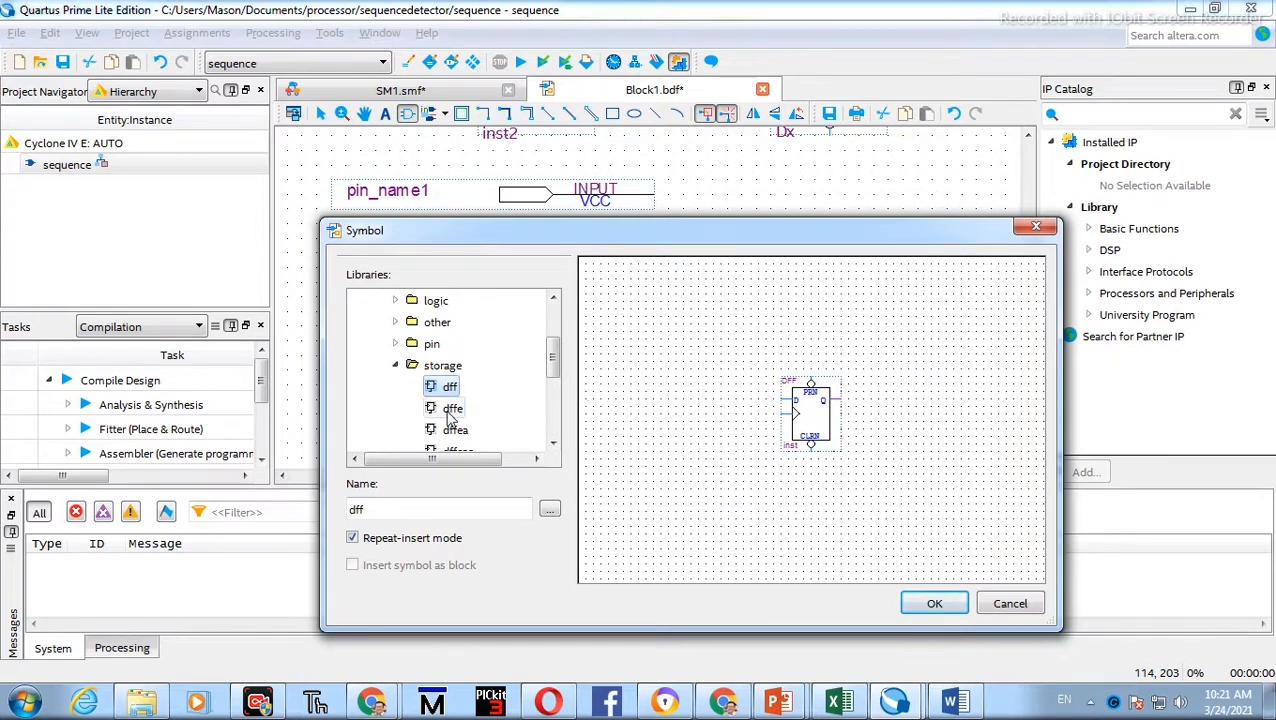
{"action": "left_click", "coordinate": [452, 409]}
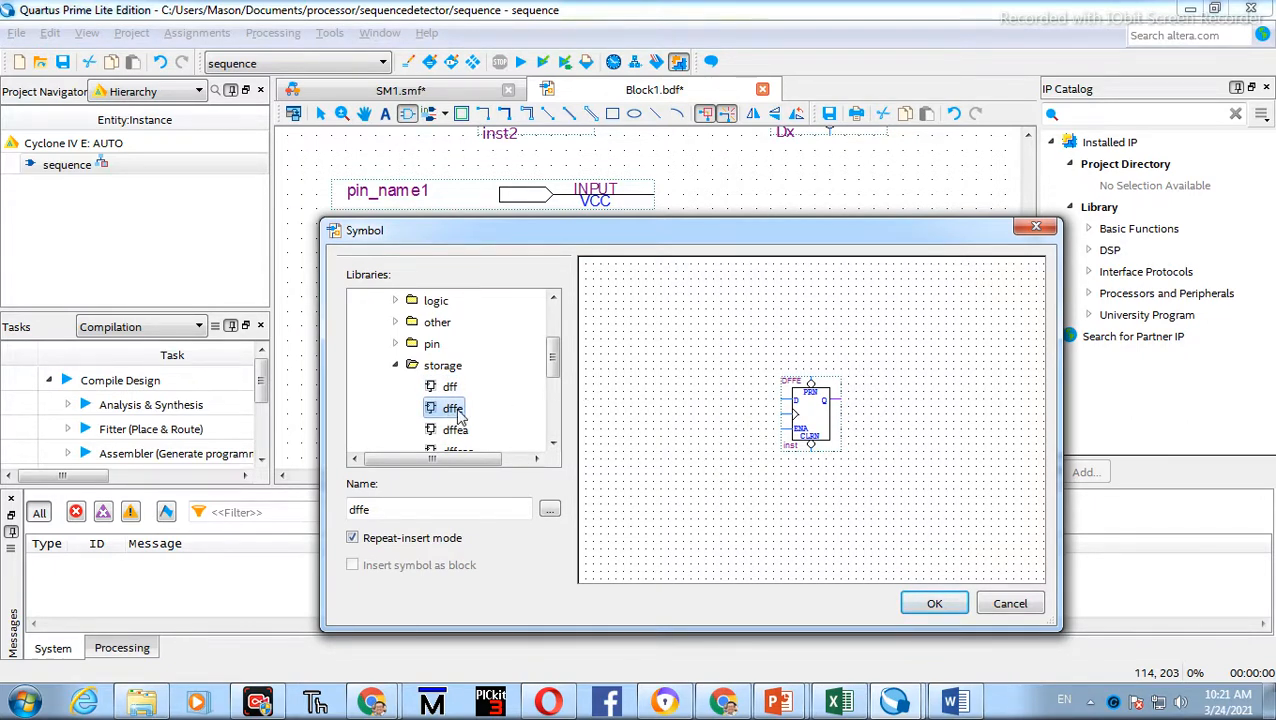
{"action": "left_click", "coordinate": [452, 389]}
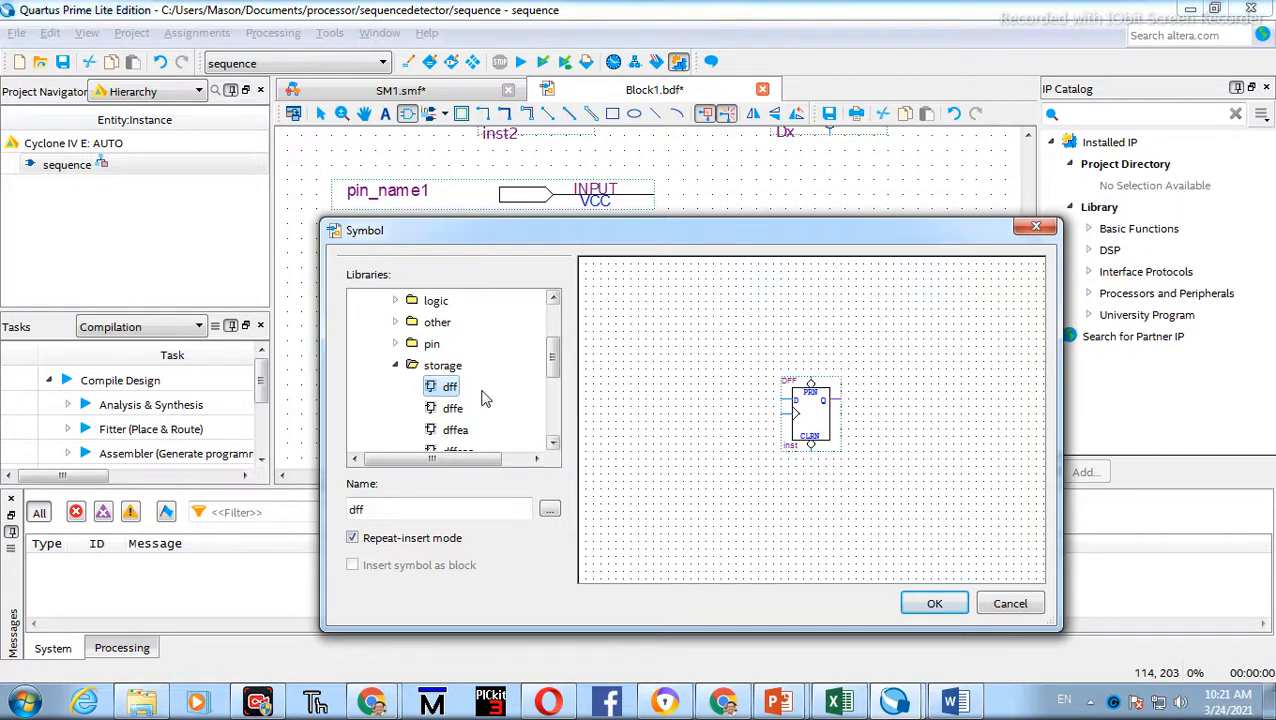
{"action": "left_click", "coordinate": [1010, 604]}
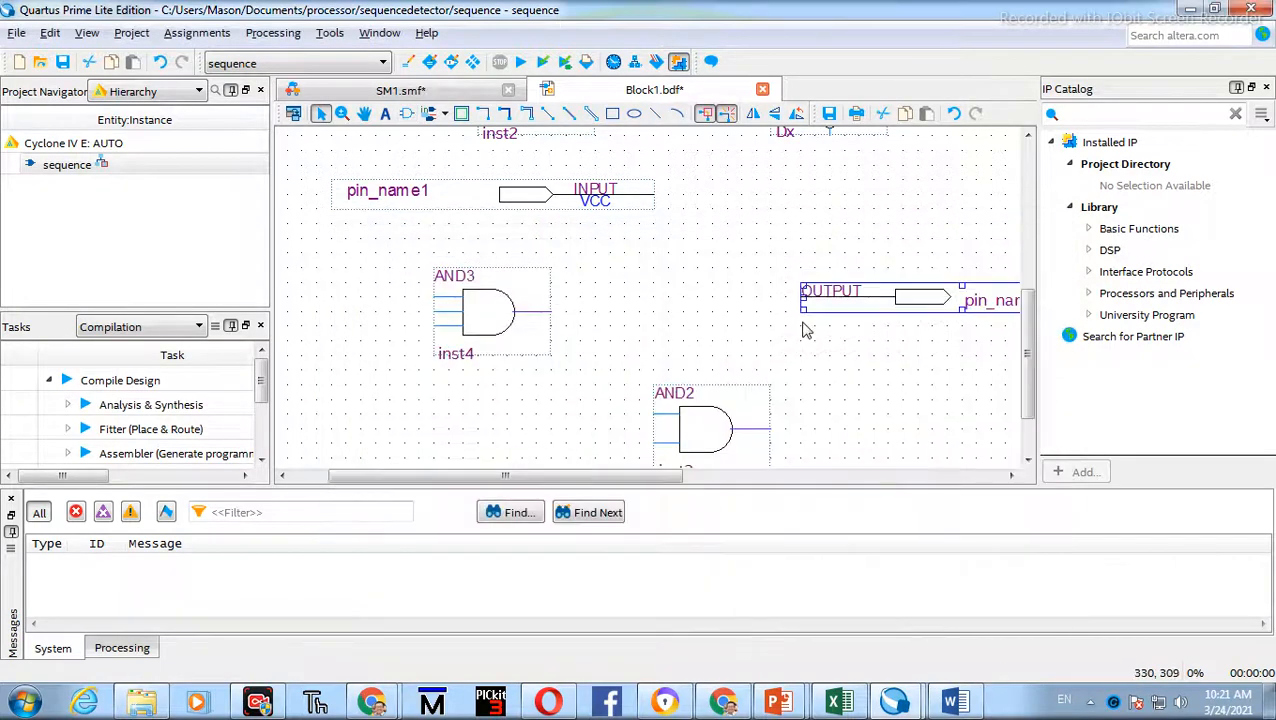
- Reopen the symbol library at the logic primitives and preview the and2 and and3 gates
{"action": "left_click_drag", "start_coordinate": [621, 476], "coordinate": [737, 476]}
{"action": "scroll", "coordinate": [760, 428], "scroll_direction": "up", "scroll_amount": 5}
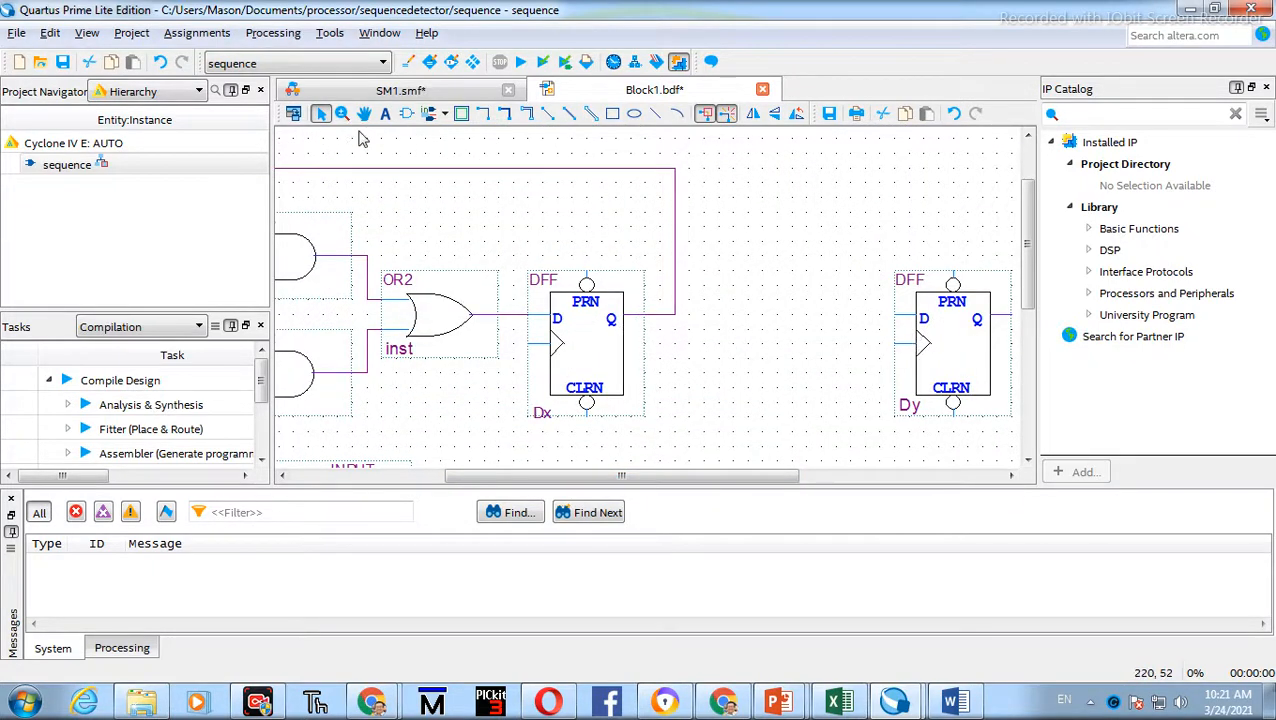
{"action": "left_click", "coordinate": [407, 114]}
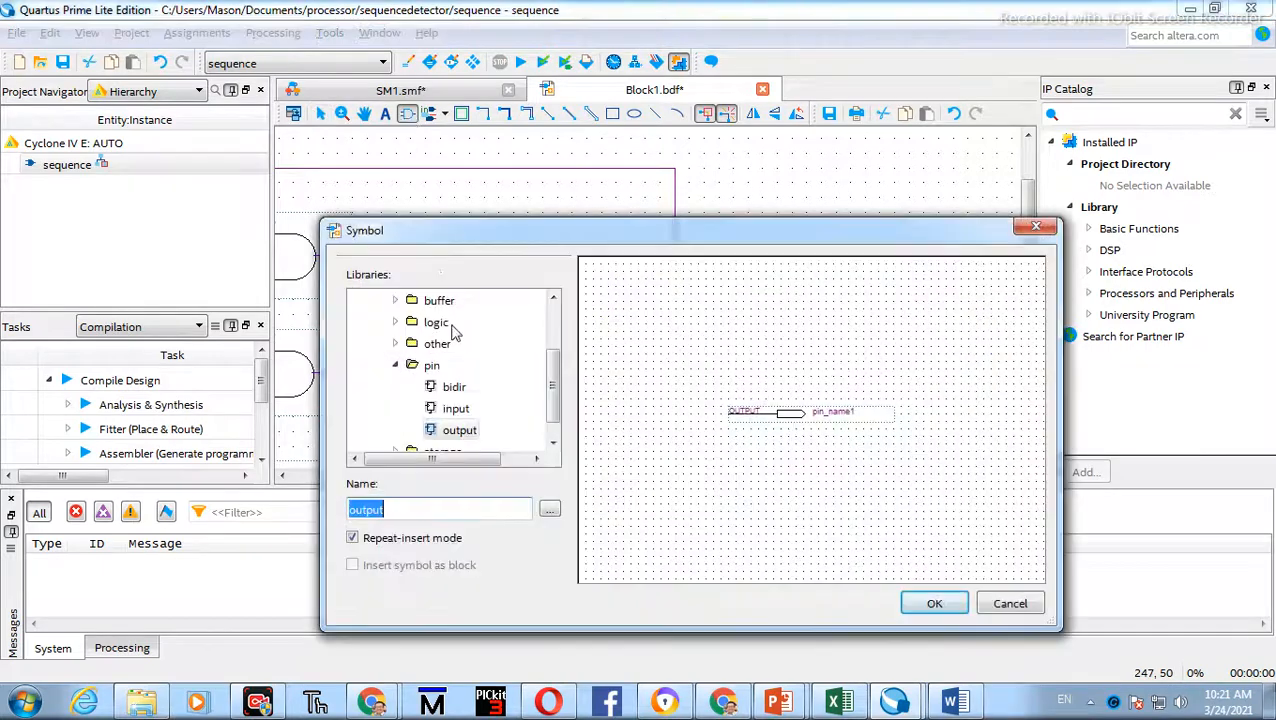
{"action": "left_click", "coordinate": [395, 365]}
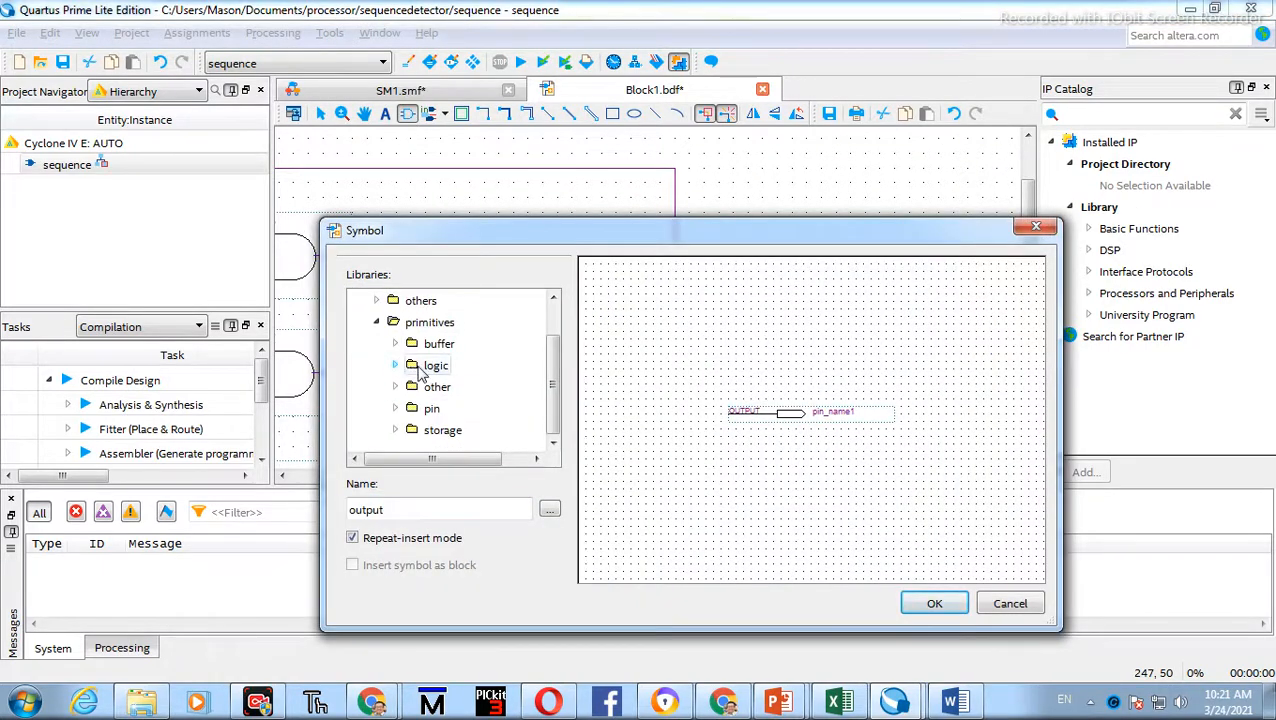
{"action": "left_click", "coordinate": [396, 366]}
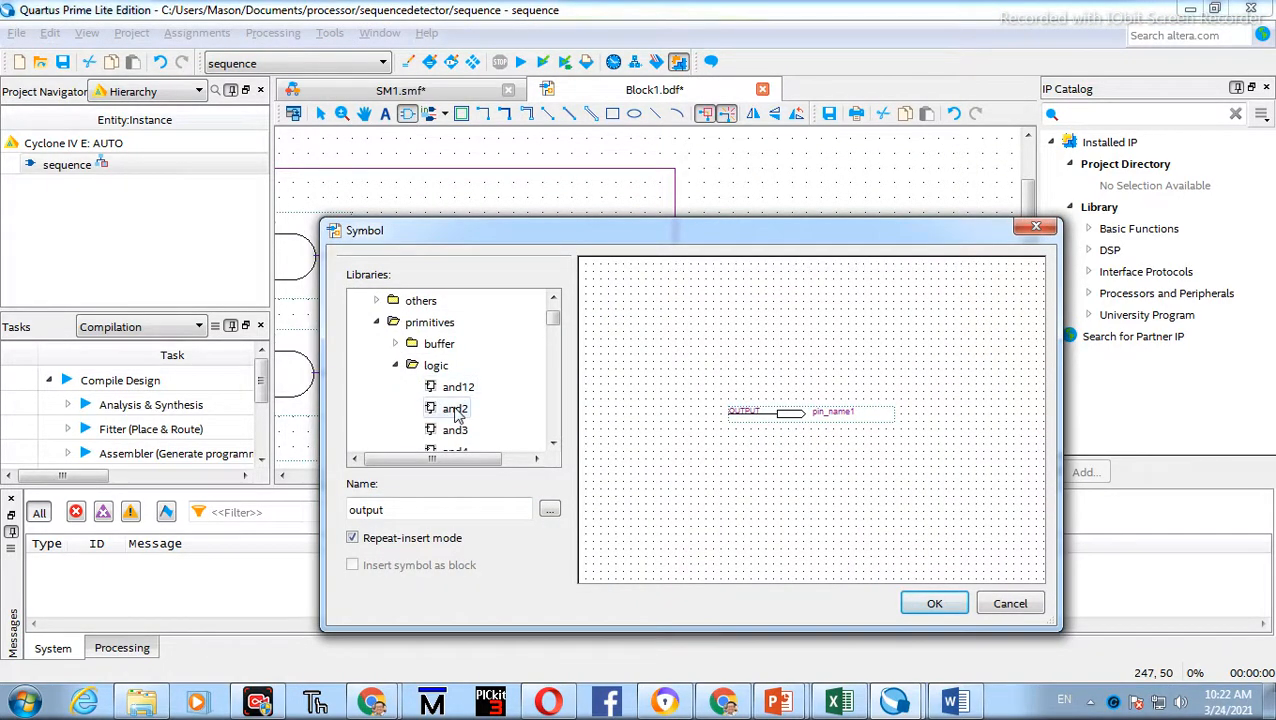
{"action": "left_click", "coordinate": [456, 410]}
{"action": "scroll", "coordinate": [455, 412], "scroll_direction": "down", "scroll_amount": 1}
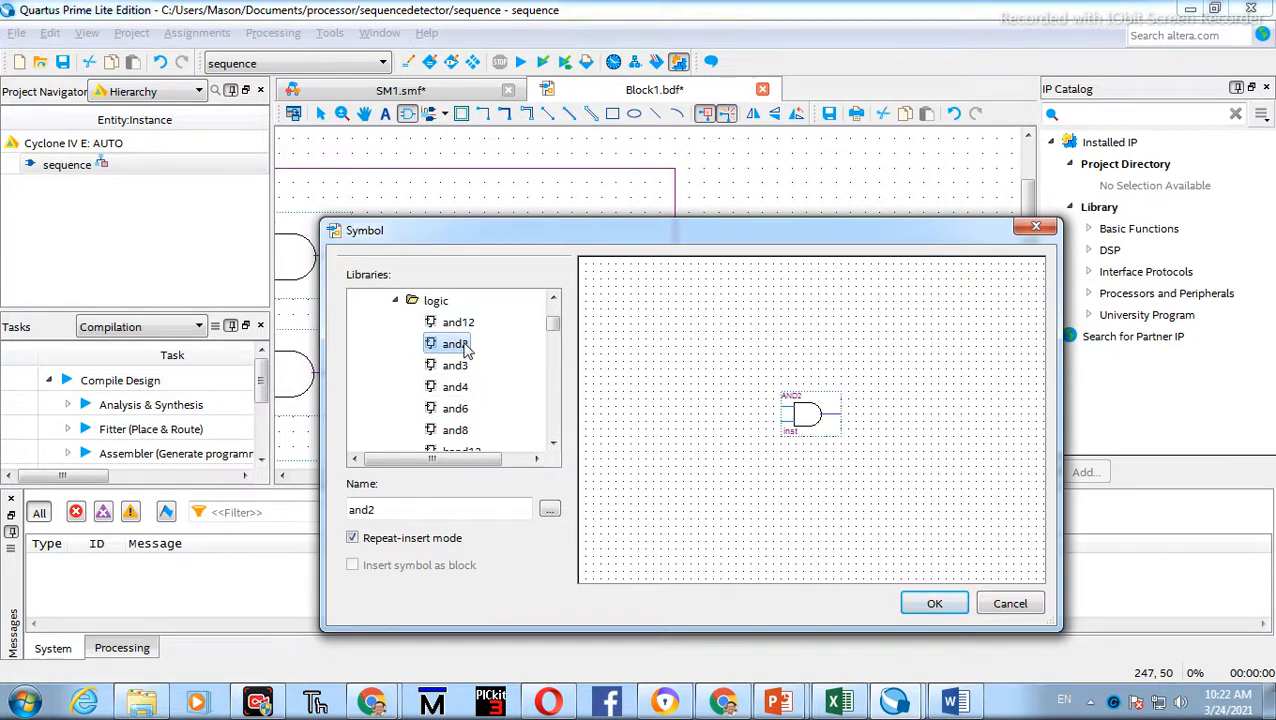
{"action": "left_click", "coordinate": [450, 368]}
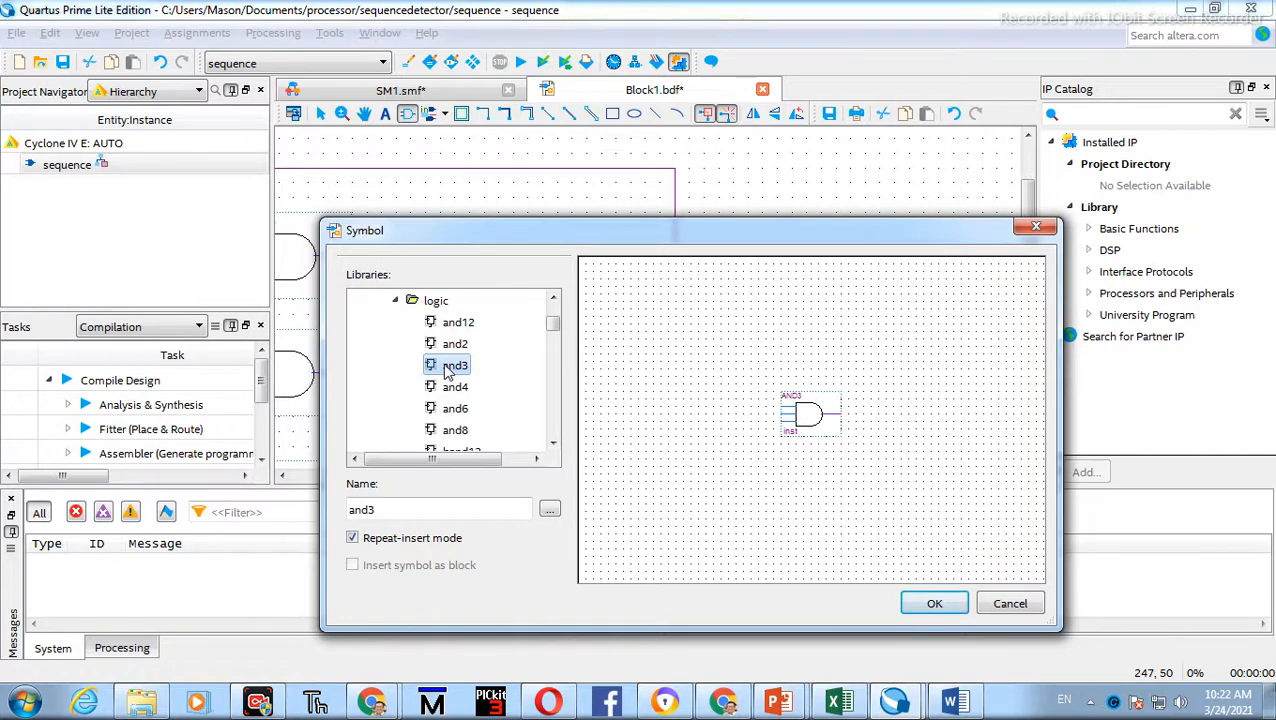
- Look through the remaining logic primitives and preview the or2 and not gates
{"action": "scroll", "coordinate": [450, 375], "scroll_direction": "down", "scroll_amount": 6}
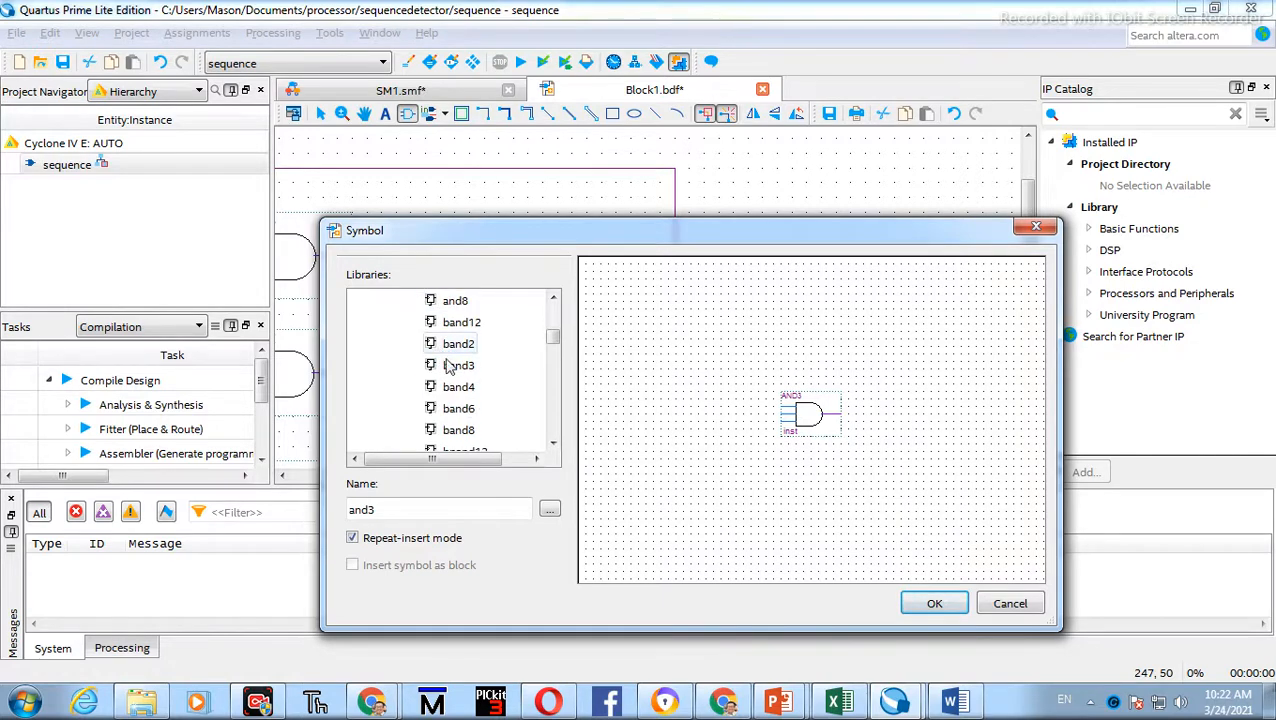
{"action": "scroll", "coordinate": [457, 385], "scroll_direction": "down", "scroll_amount": 10}
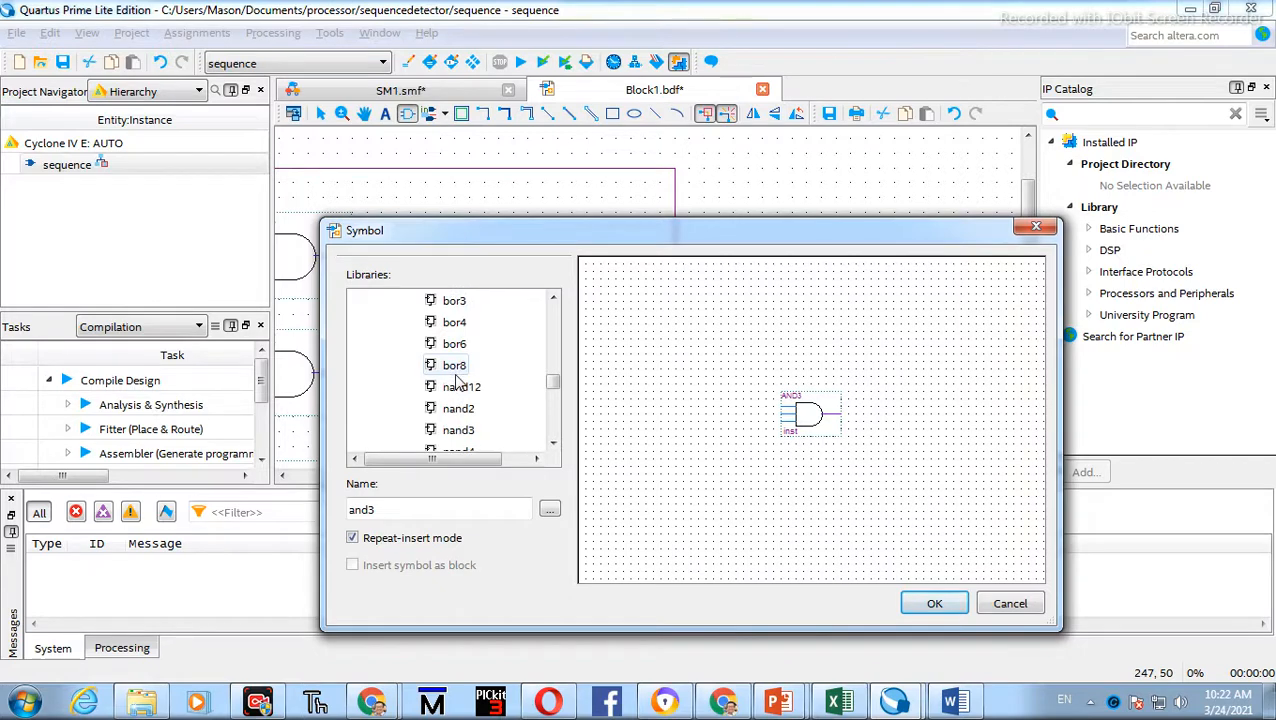
{"action": "scroll", "coordinate": [460, 400], "scroll_direction": "down", "scroll_amount": 2}
{"action": "scroll", "coordinate": [460, 398], "scroll_direction": "up", "scroll_amount": 1}
{"action": "left_click", "coordinate": [462, 302]}
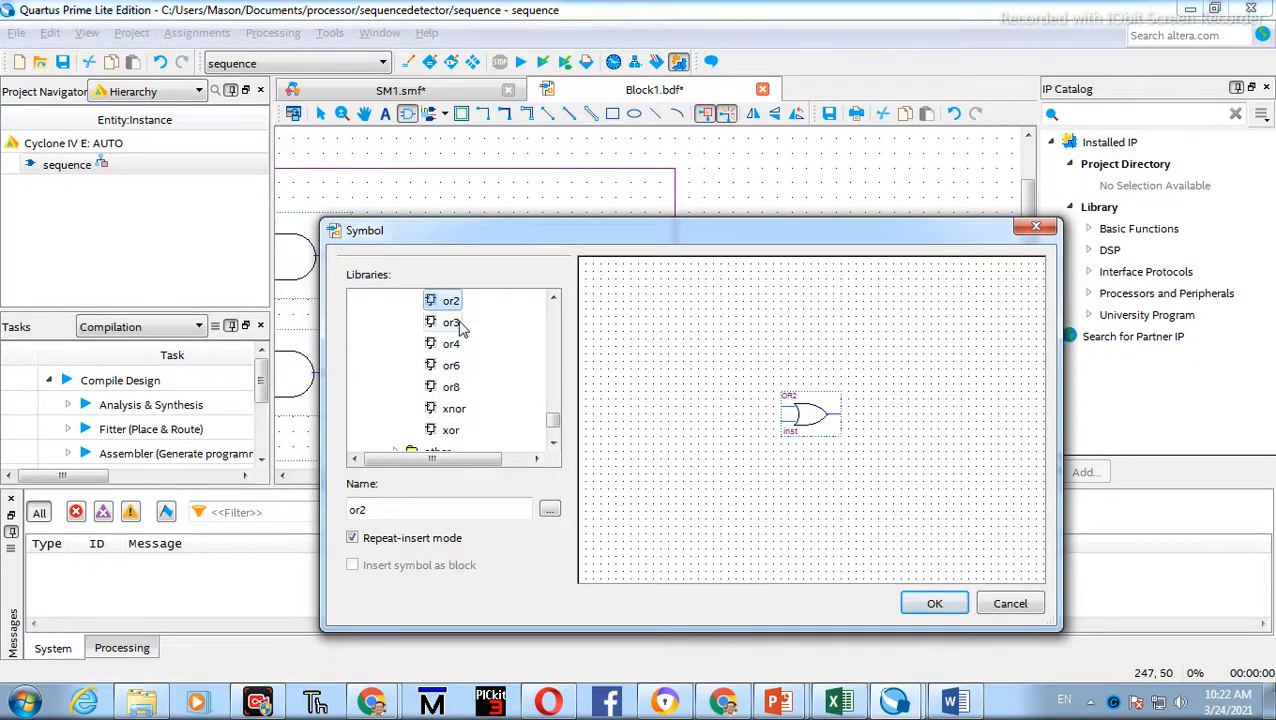
{"action": "scroll", "coordinate": [458, 335], "scroll_direction": "up", "scroll_amount": 1}
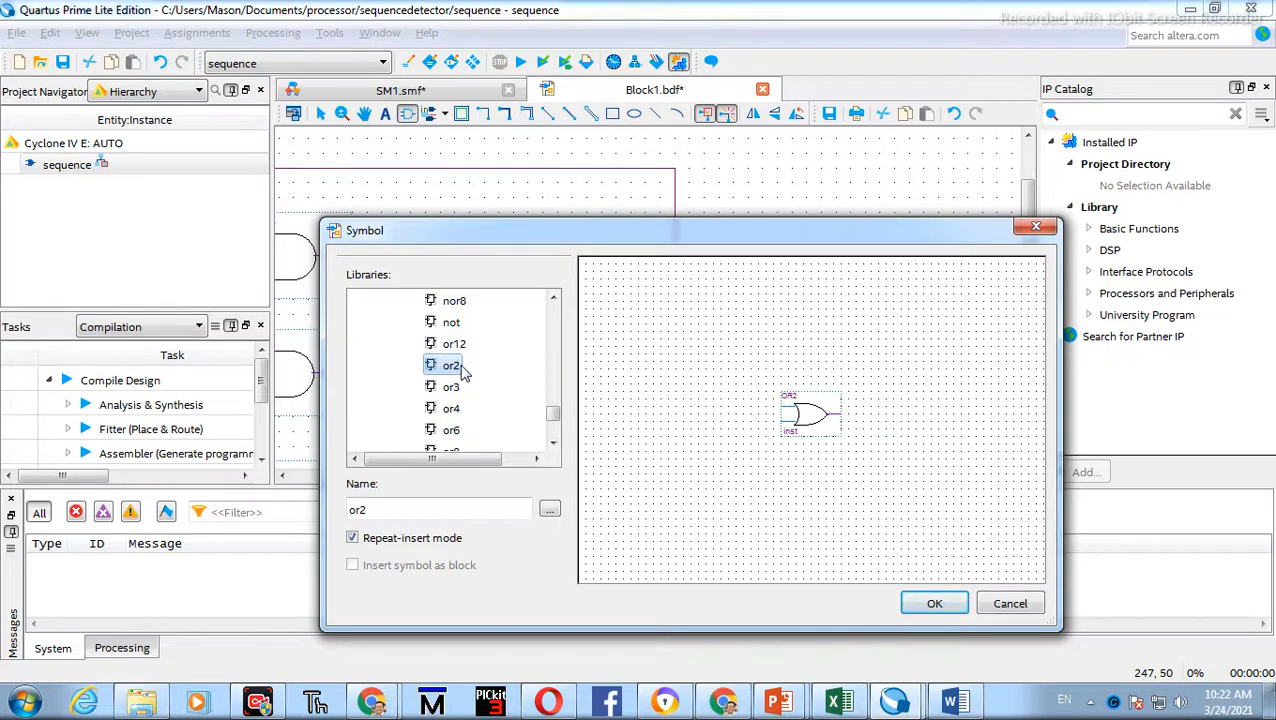
{"action": "scroll", "coordinate": [460, 368], "scroll_direction": "up", "scroll_amount": 1}
{"action": "left_click", "coordinate": [452, 390]}
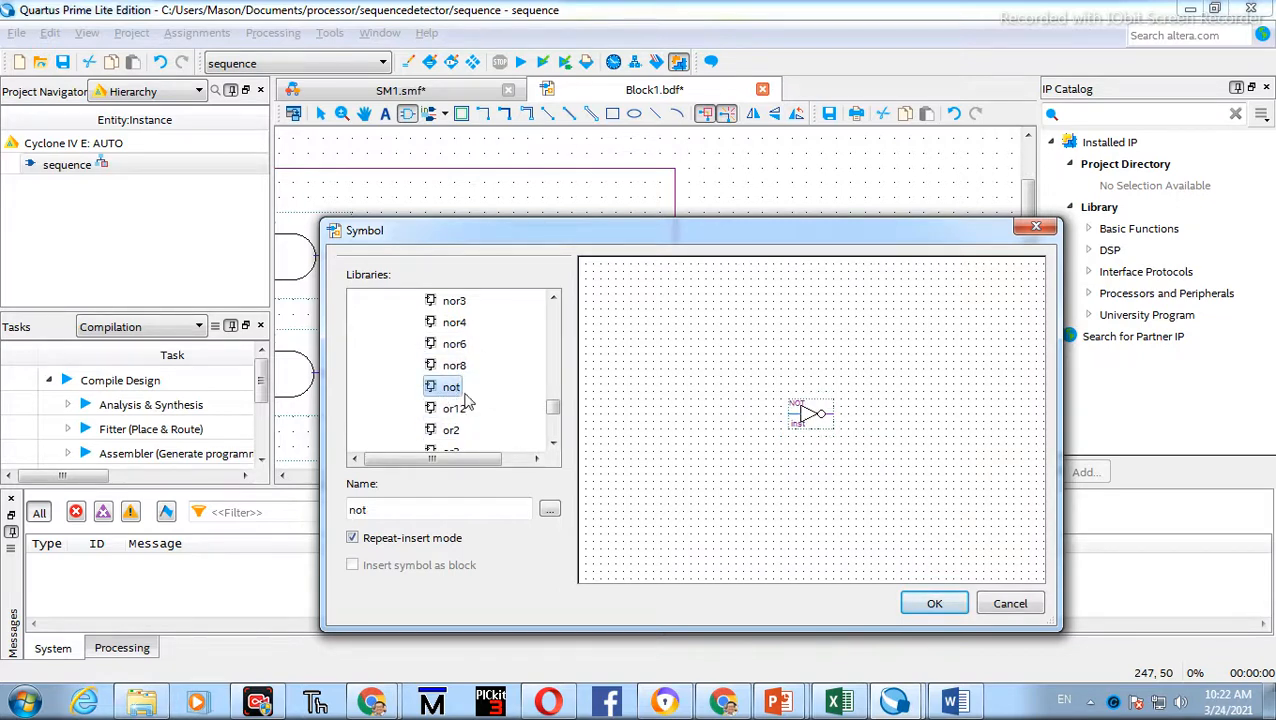
- Close the symbol library without inserting anything, and compare the schematic with the Dx and Dy equations in the PowerPoint slide show
{"action": "left_click", "coordinate": [1004, 606]}
{"action": "left_click_drag", "start_coordinate": [674, 479], "coordinate": [594, 465]}
{"action": "scroll", "coordinate": [701, 359], "scroll_direction": "up", "scroll_amount": 1}
{"action": "scroll", "coordinate": [648, 398], "scroll_direction": "up", "scroll_amount": 1}
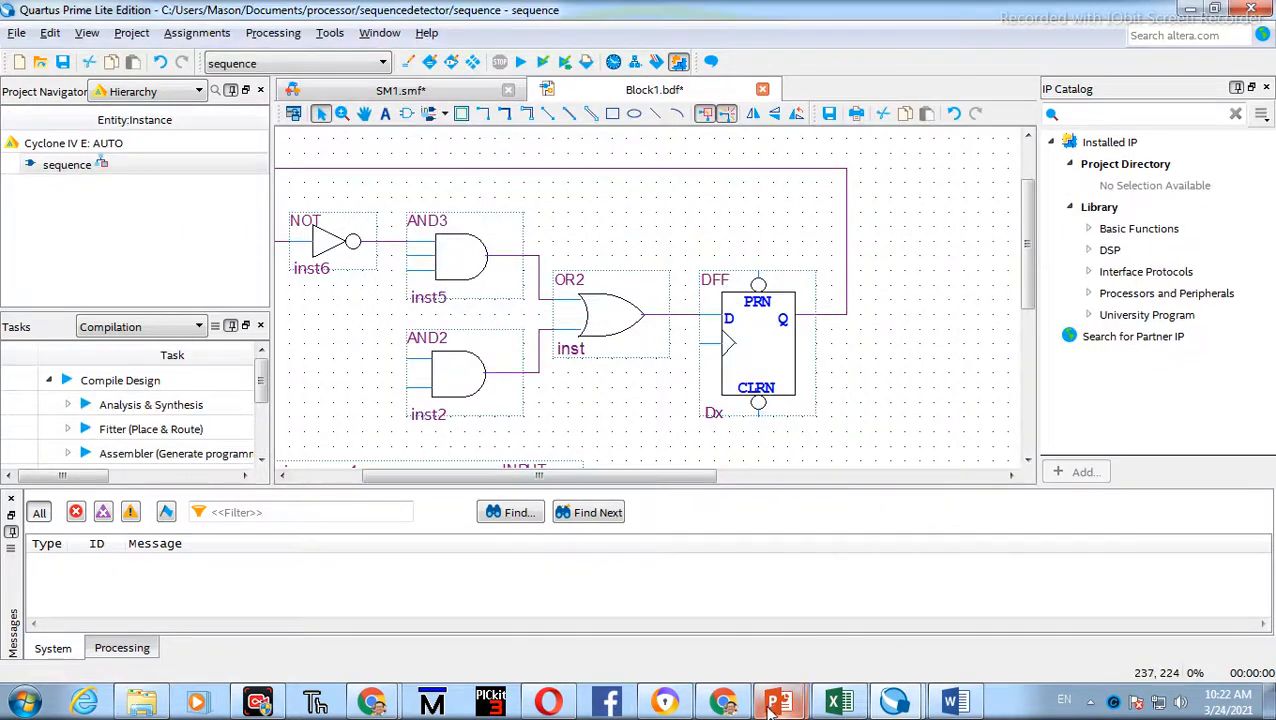
{"action": "mouse_move", "coordinate": [779, 705]}
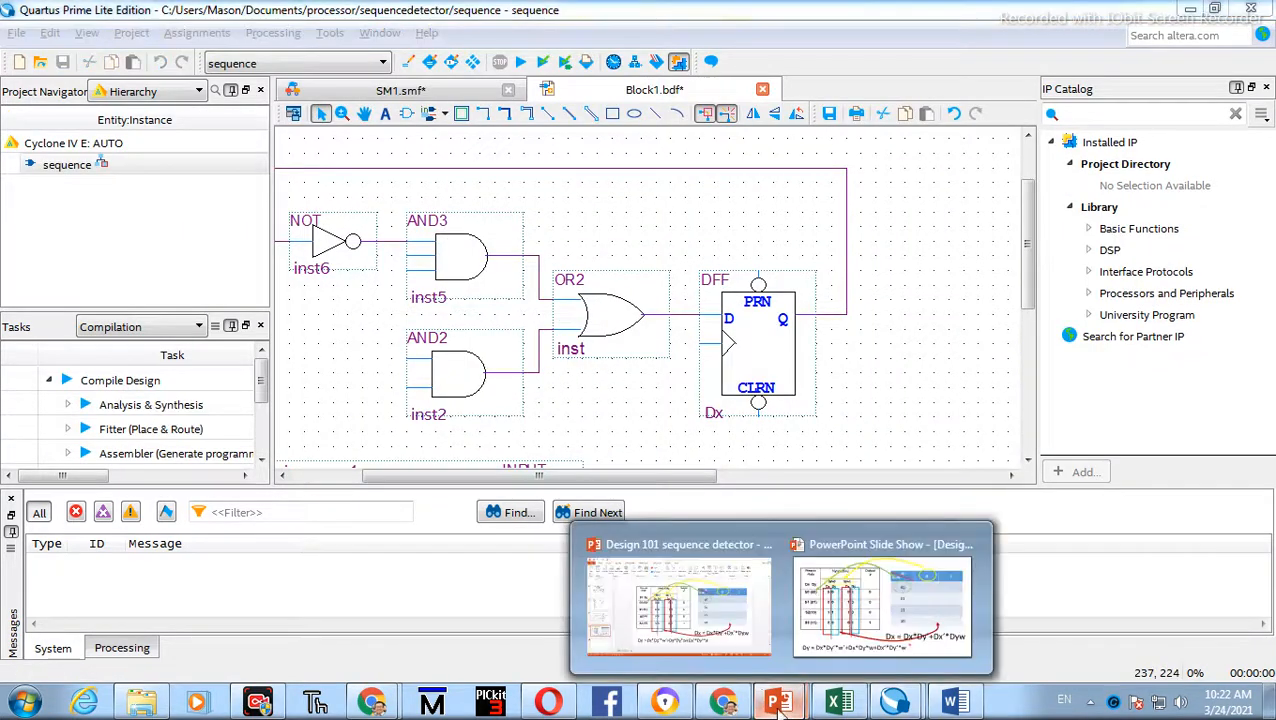
{"action": "left_click", "coordinate": [888, 625]}
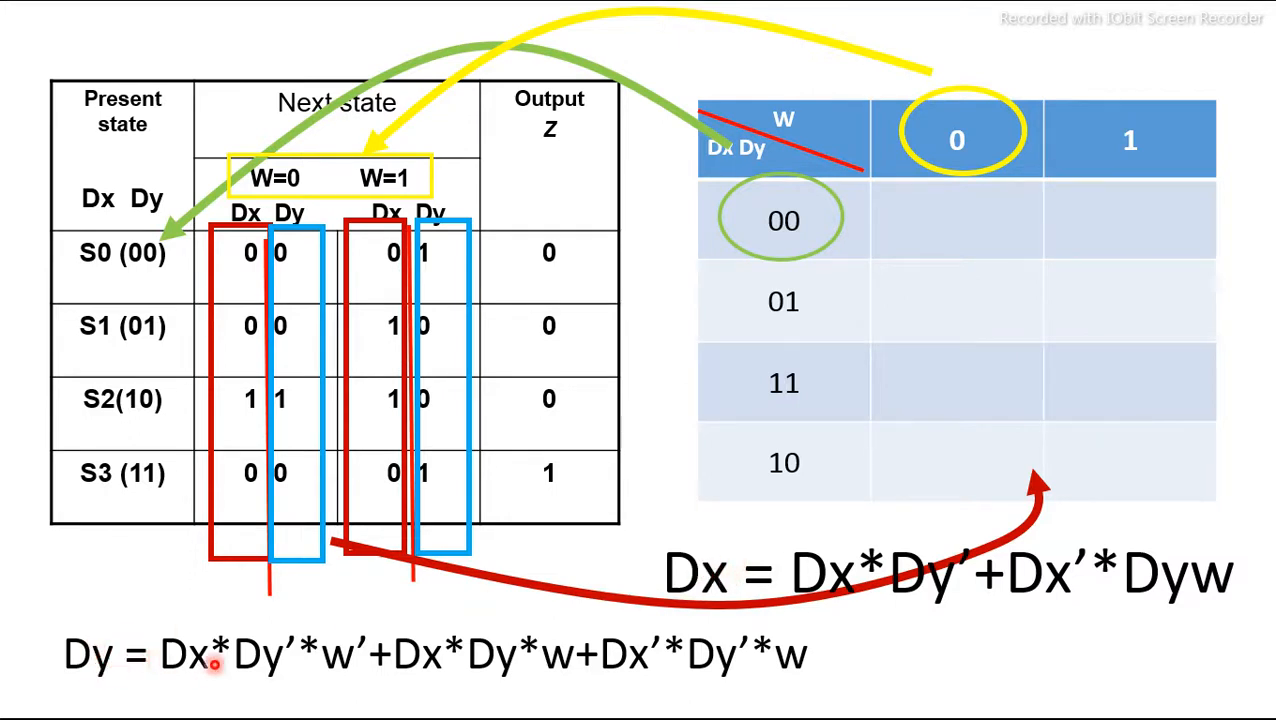
{"action": "key", "text": "alt+Tab"}
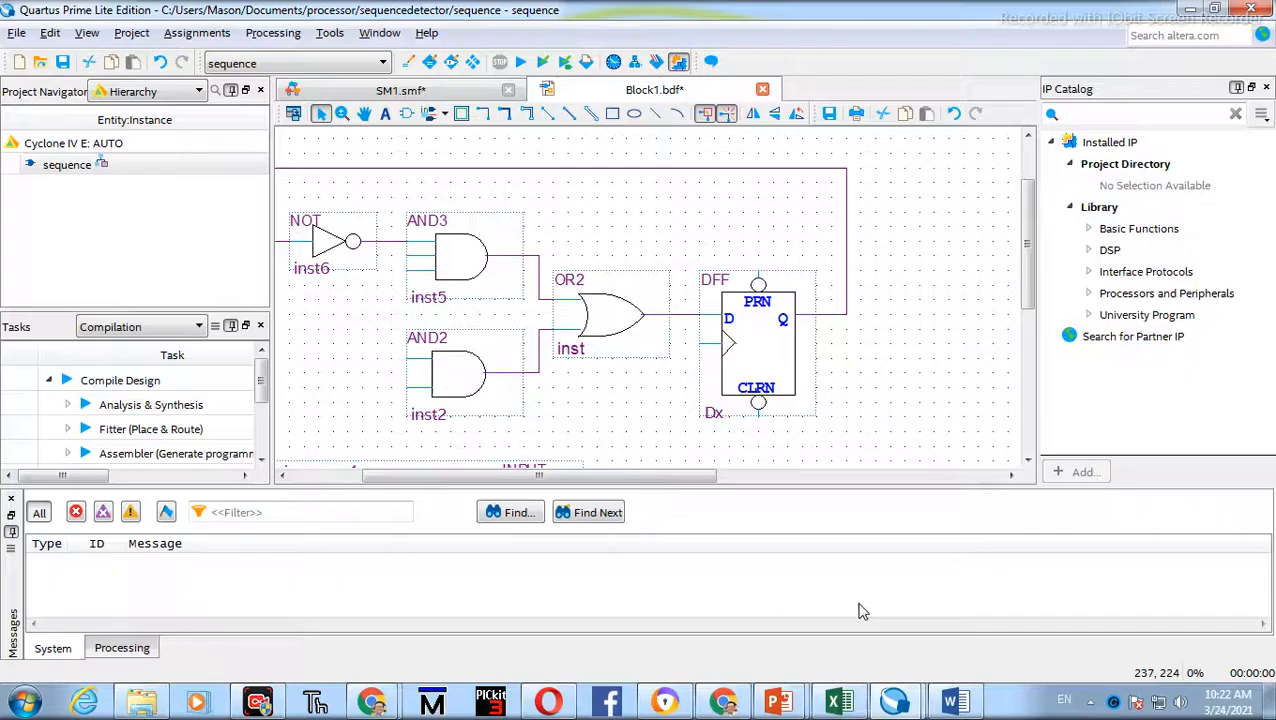
{"action": "left_click_drag", "start_coordinate": [601, 482], "coordinate": [558, 478]}
{"action": "key", "text": "alt+Tab"}
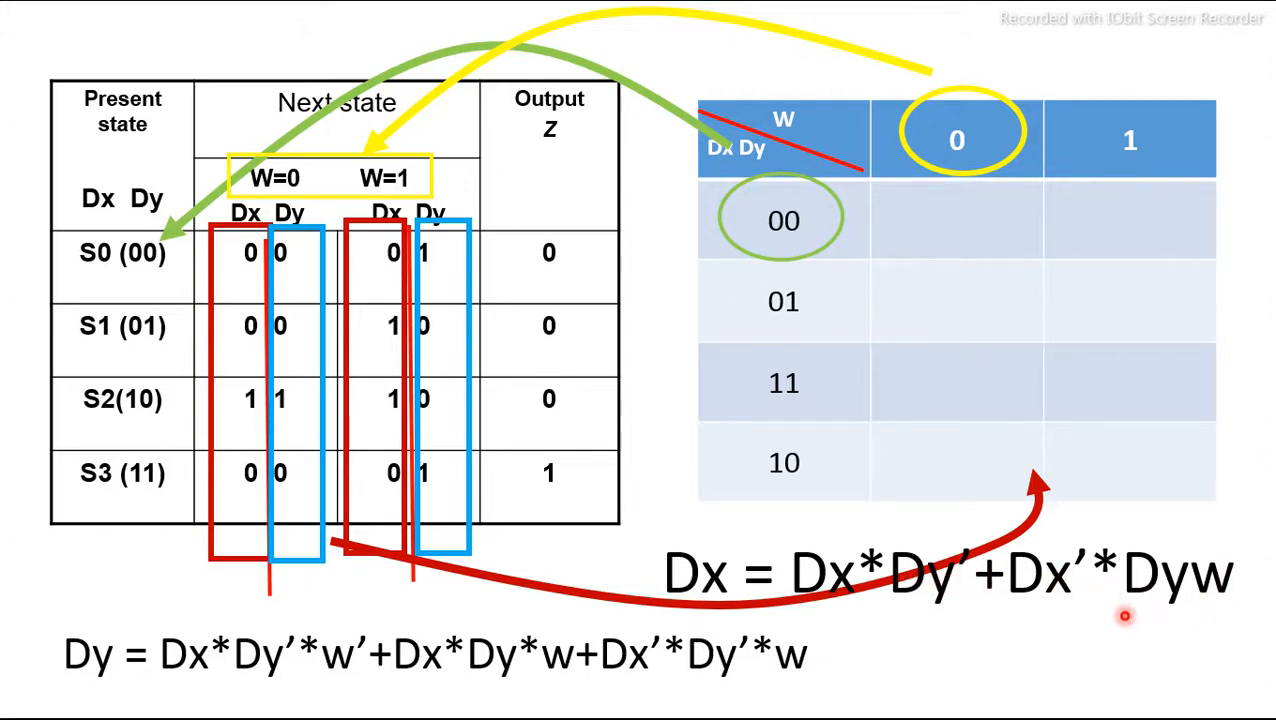
{"action": "key", "text": "alt+Tab"}
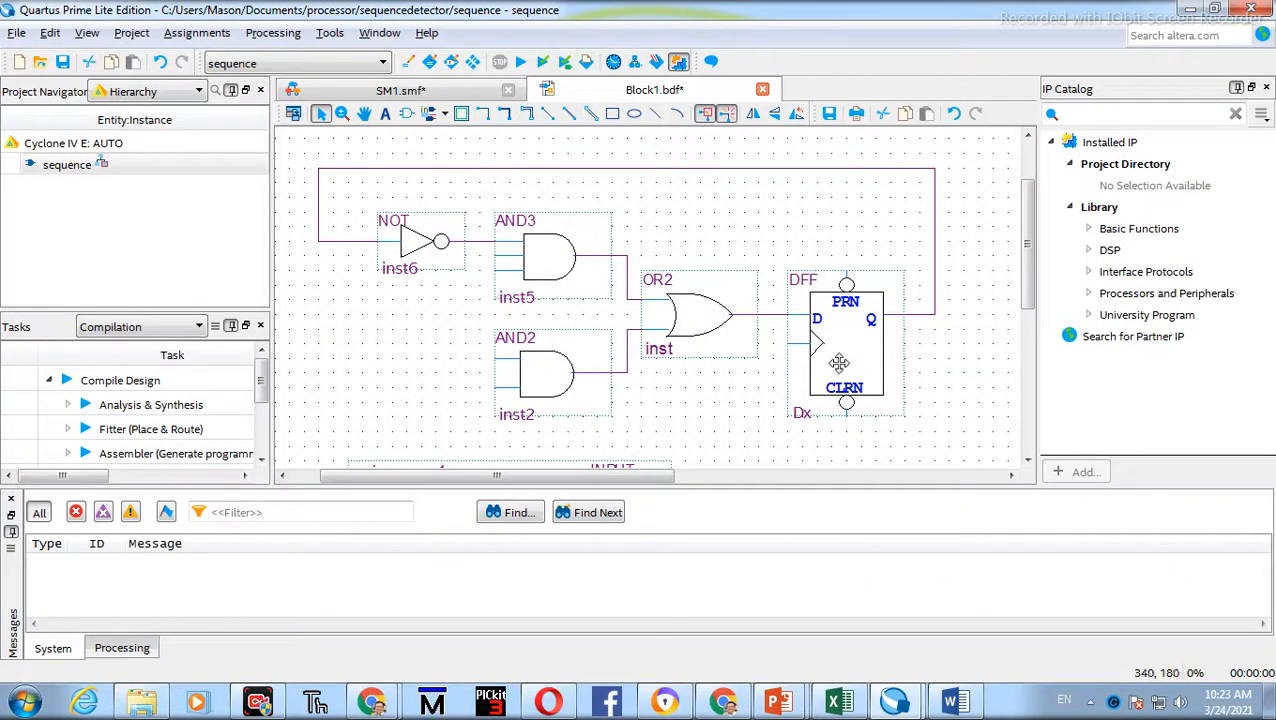
- Check the instance names of both D flip-flops in their symbol properties, and review the Dx equation in the PowerPoint slide show
{"action": "double_click", "coordinate": [838, 355]}
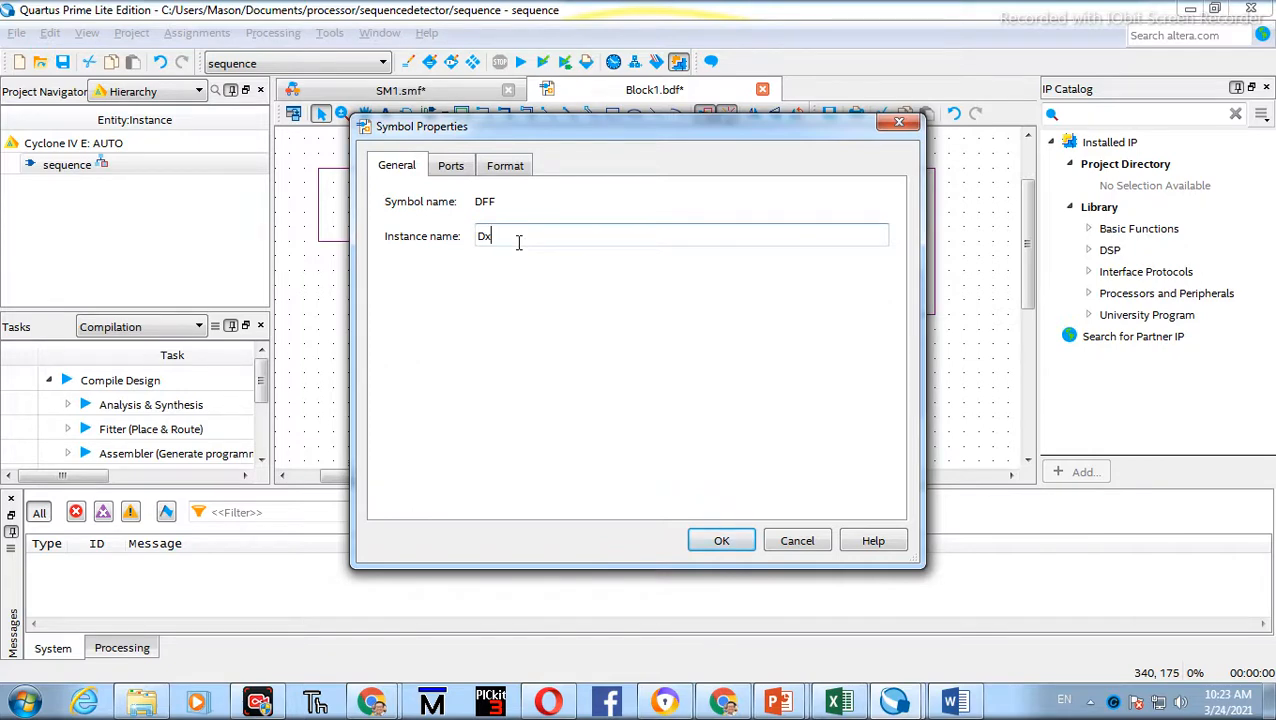
{"action": "left_click", "coordinate": [721, 540]}
{"action": "left_click_drag", "start_coordinate": [638, 478], "coordinate": [780, 481]}
{"action": "double_click", "coordinate": [943, 372]}
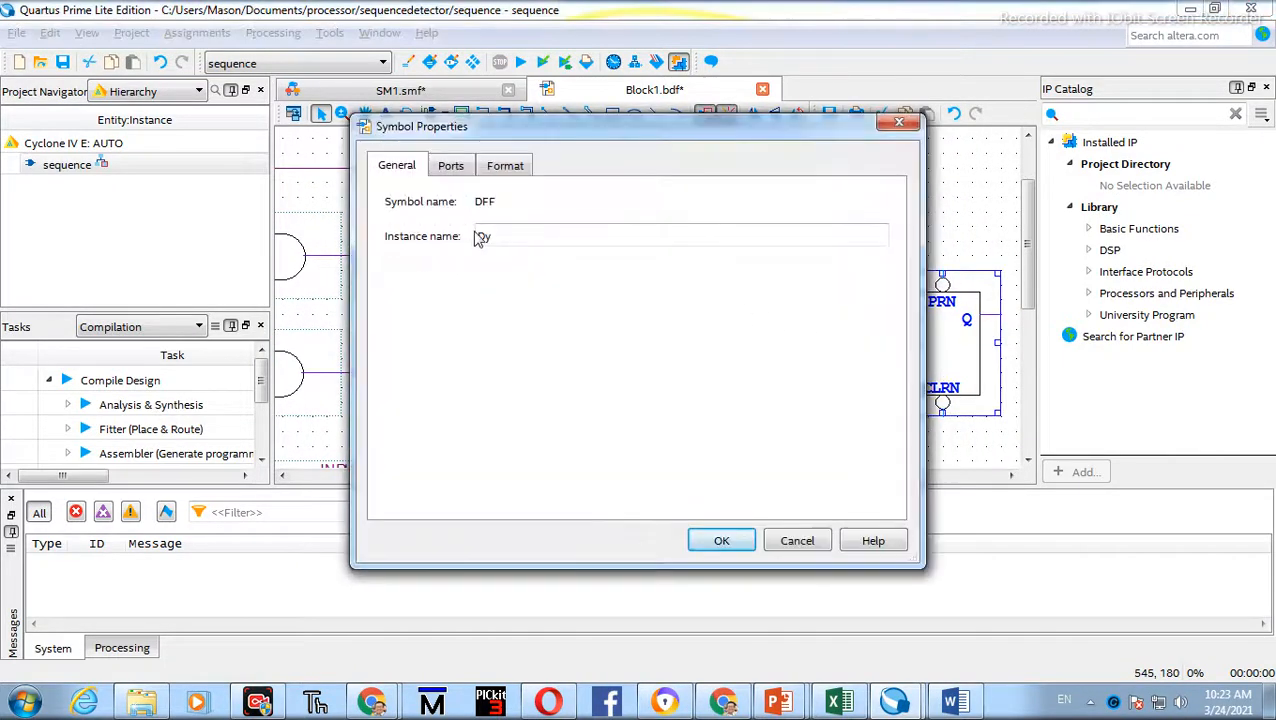
{"action": "left_click", "coordinate": [797, 541]}
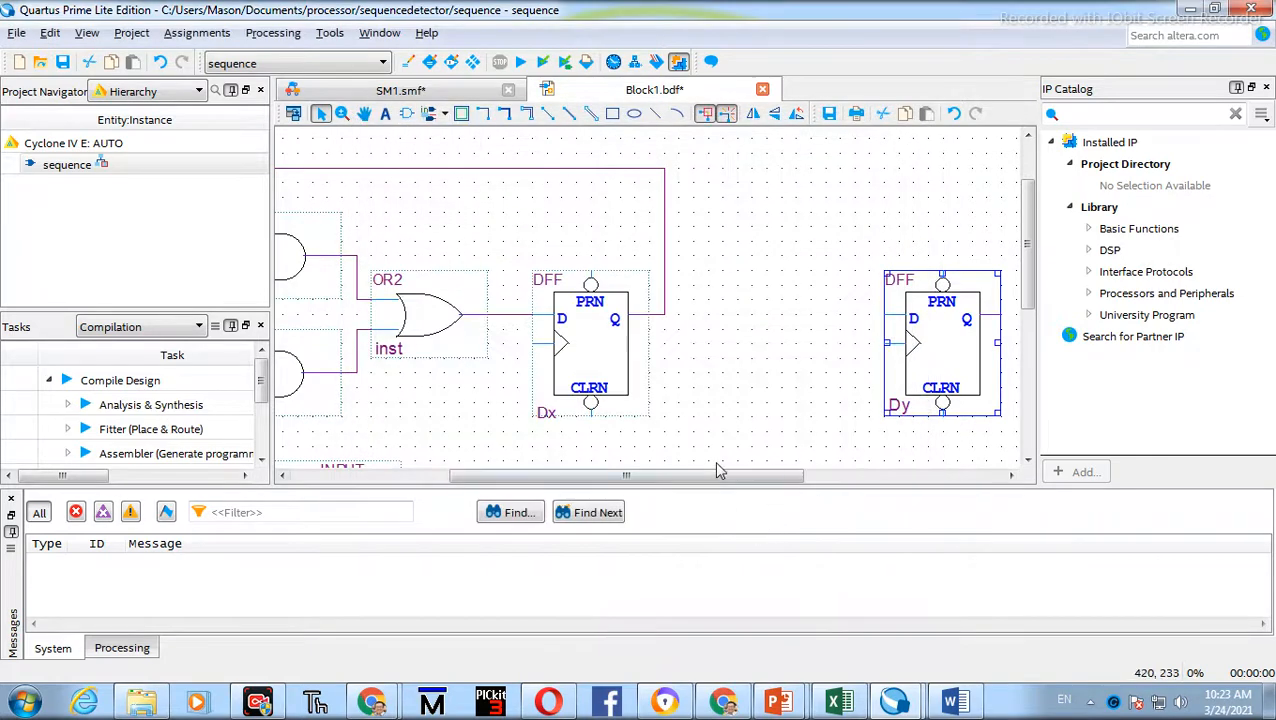
{"action": "left_click_drag", "start_coordinate": [701, 482], "coordinate": [587, 485]}
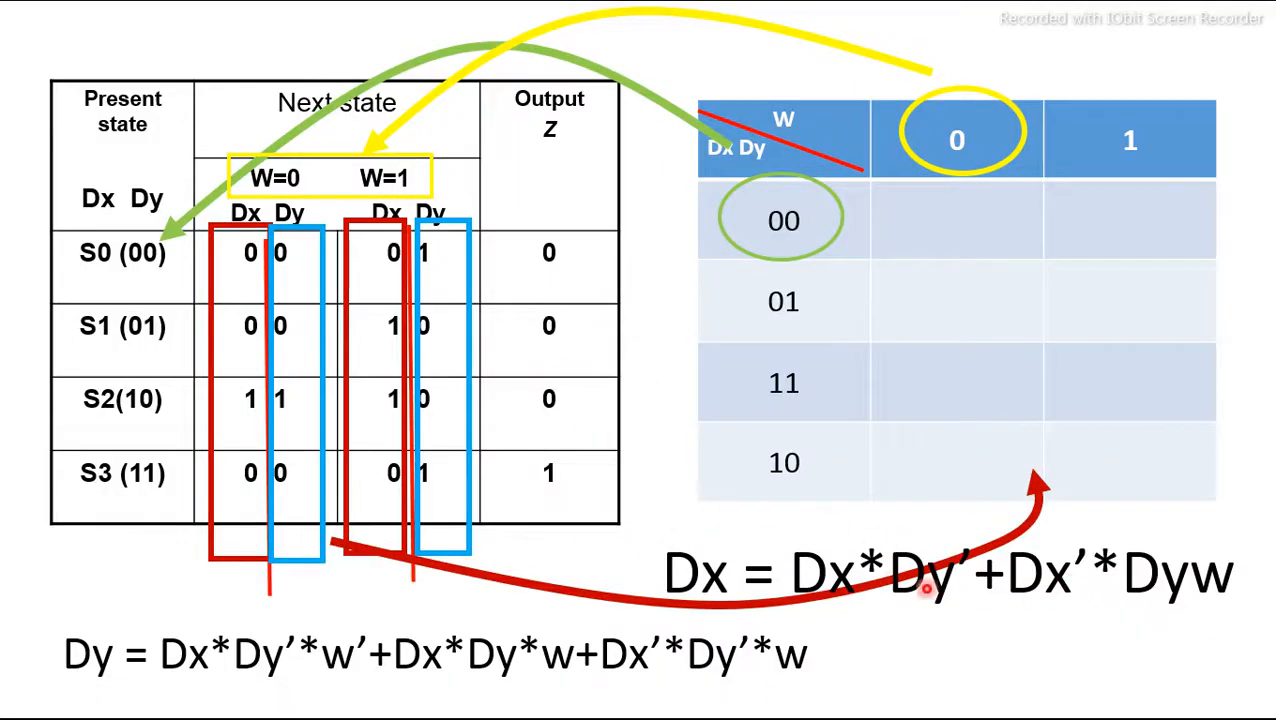
{"action": "key", "text": "alt+Tab"}
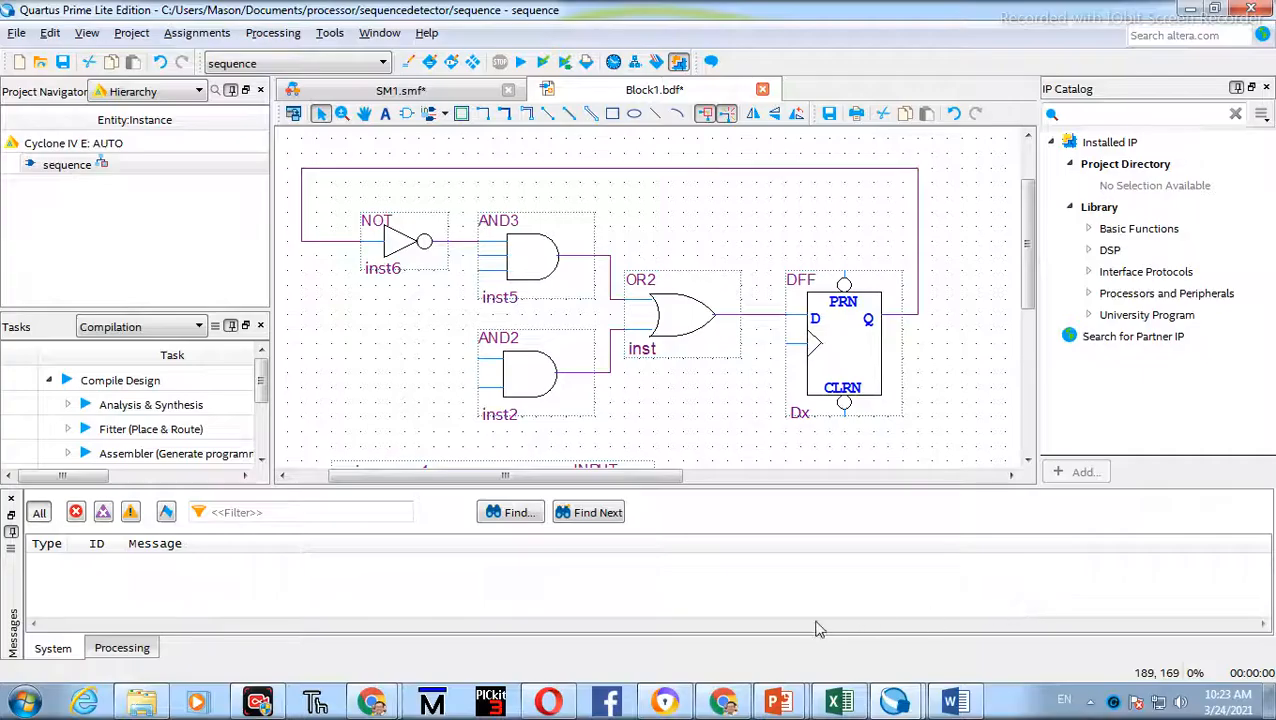
- Move the input pin from below the AND2 gate to the free area left of the NOT gate
{"action": "left_click_drag", "start_coordinate": [562, 476], "coordinate": [416, 452]}
{"action": "scroll", "coordinate": [470, 436], "scroll_direction": "down", "scroll_amount": 1}
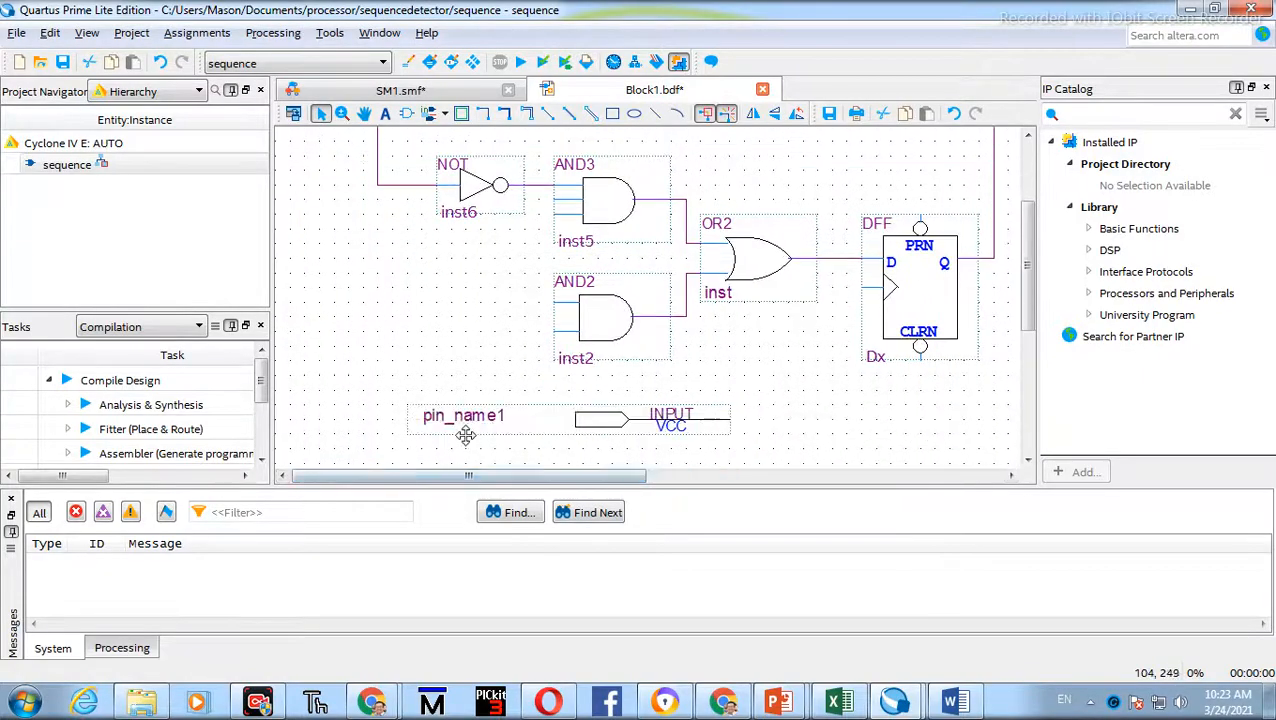
{"action": "left_click_drag", "start_coordinate": [605, 433], "coordinate": [460, 388]}
{"action": "left_click_drag", "start_coordinate": [572, 378], "coordinate": [472, 224]}
{"action": "scroll", "coordinate": [504, 308], "scroll_direction": "down", "scroll_amount": 1}
{"action": "scroll", "coordinate": [513, 342], "scroll_direction": "up", "scroll_amount": 3}
{"action": "left_click_drag", "start_coordinate": [547, 314], "coordinate": [440, 262]}
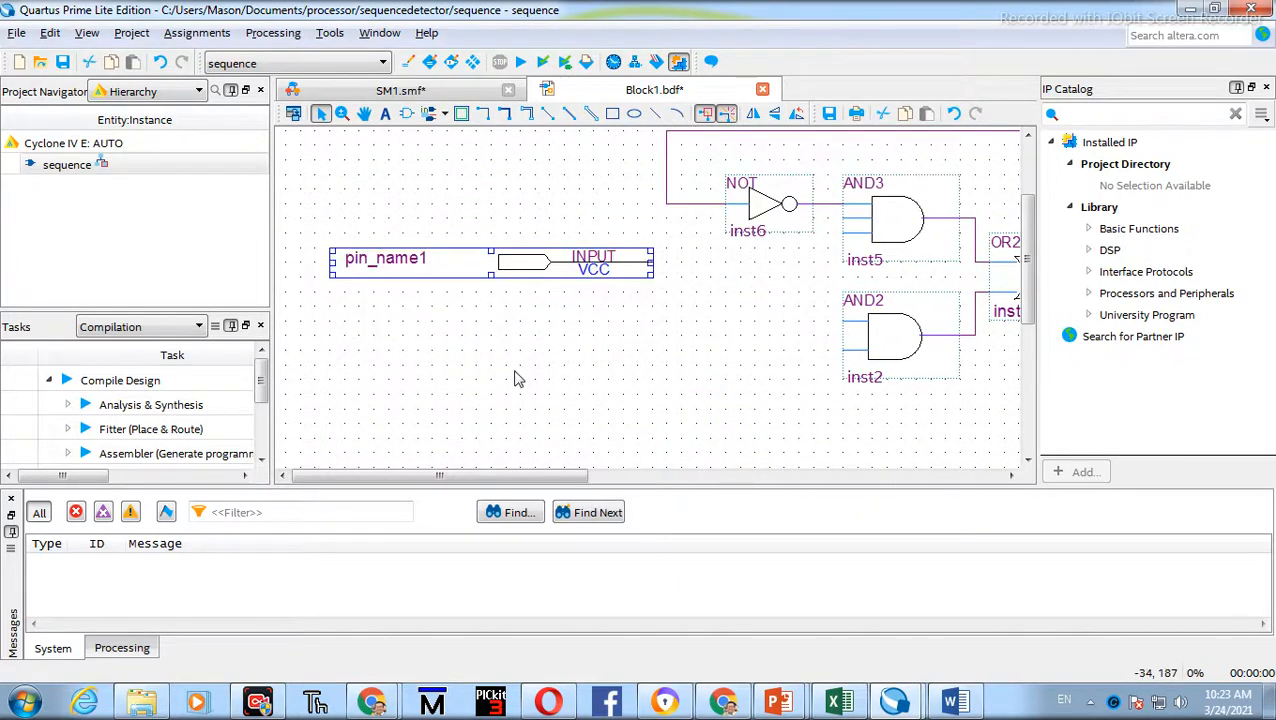
- Rename the input pin as W in its pin properties, keeping VCC as the default value
{"action": "double_click", "coordinate": [535, 260]}
{"action": "left_click", "coordinate": [525, 312]}
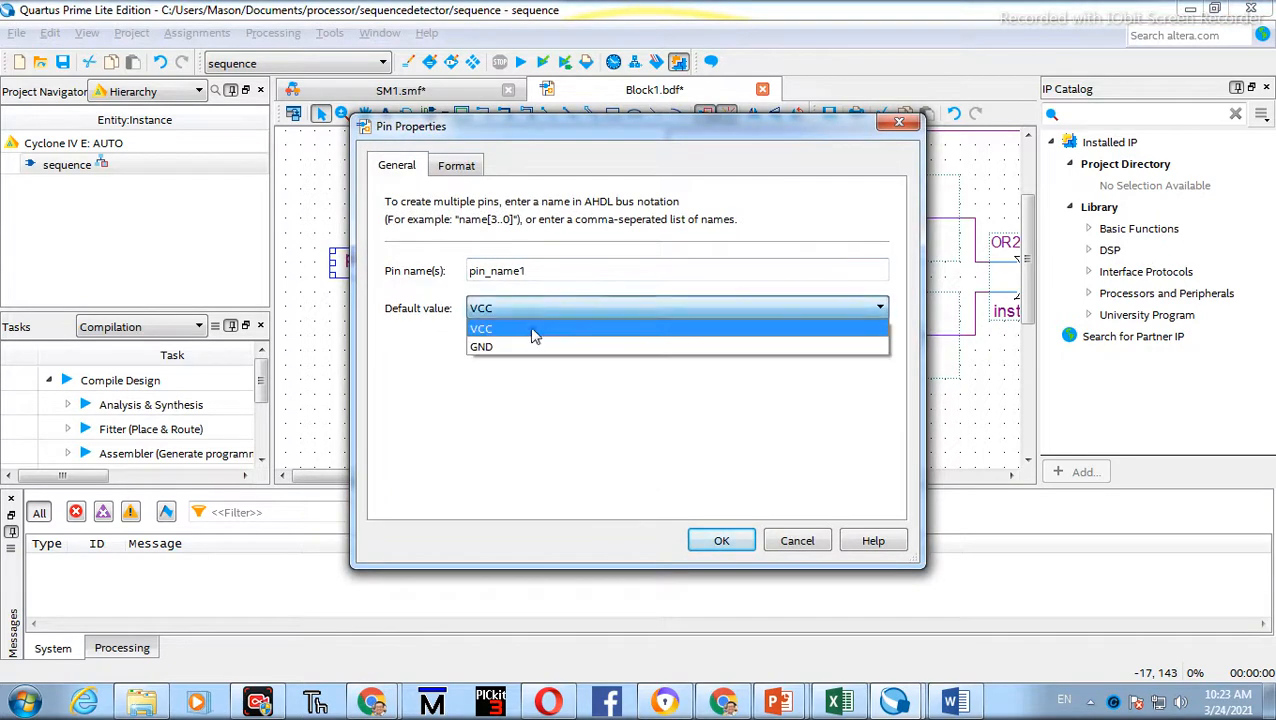
{"action": "left_click", "coordinate": [552, 314]}
{"action": "left_click", "coordinate": [541, 272]}
{"action": "left_click_drag", "start_coordinate": [541, 272], "coordinate": [470, 271]}
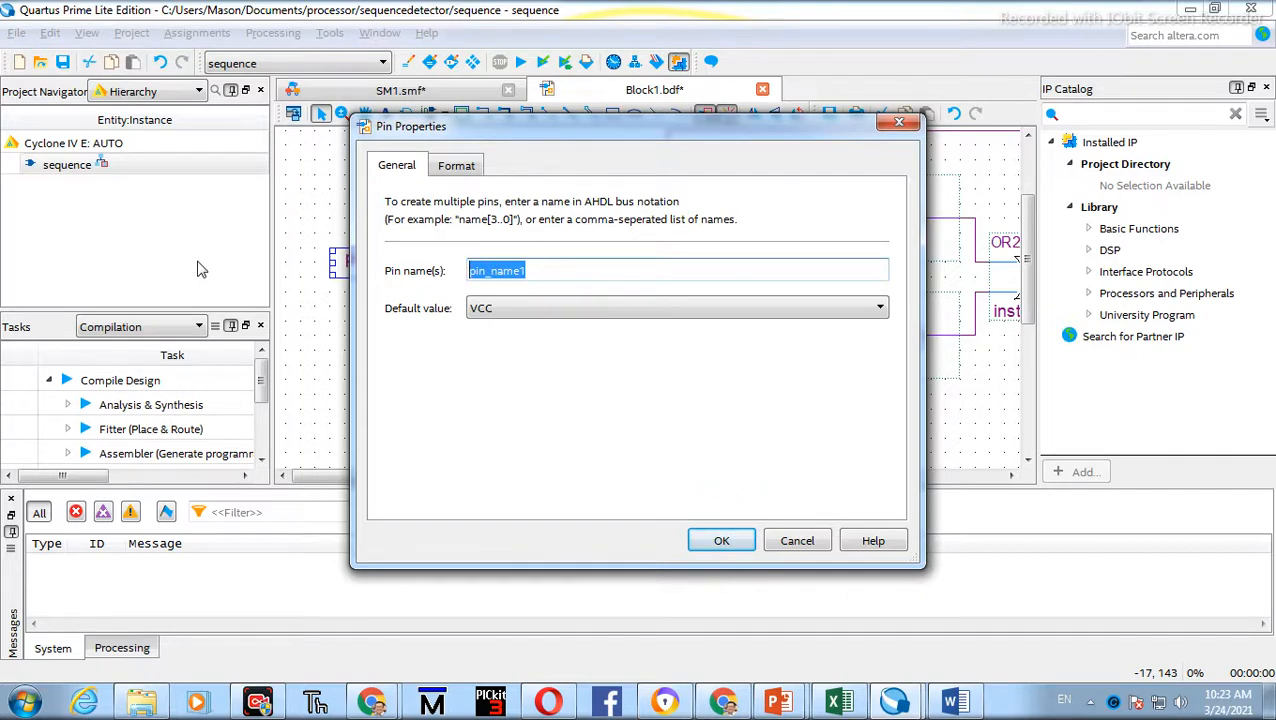
{"action": "type", "text": "W"}
{"action": "left_click", "coordinate": [458, 166]}
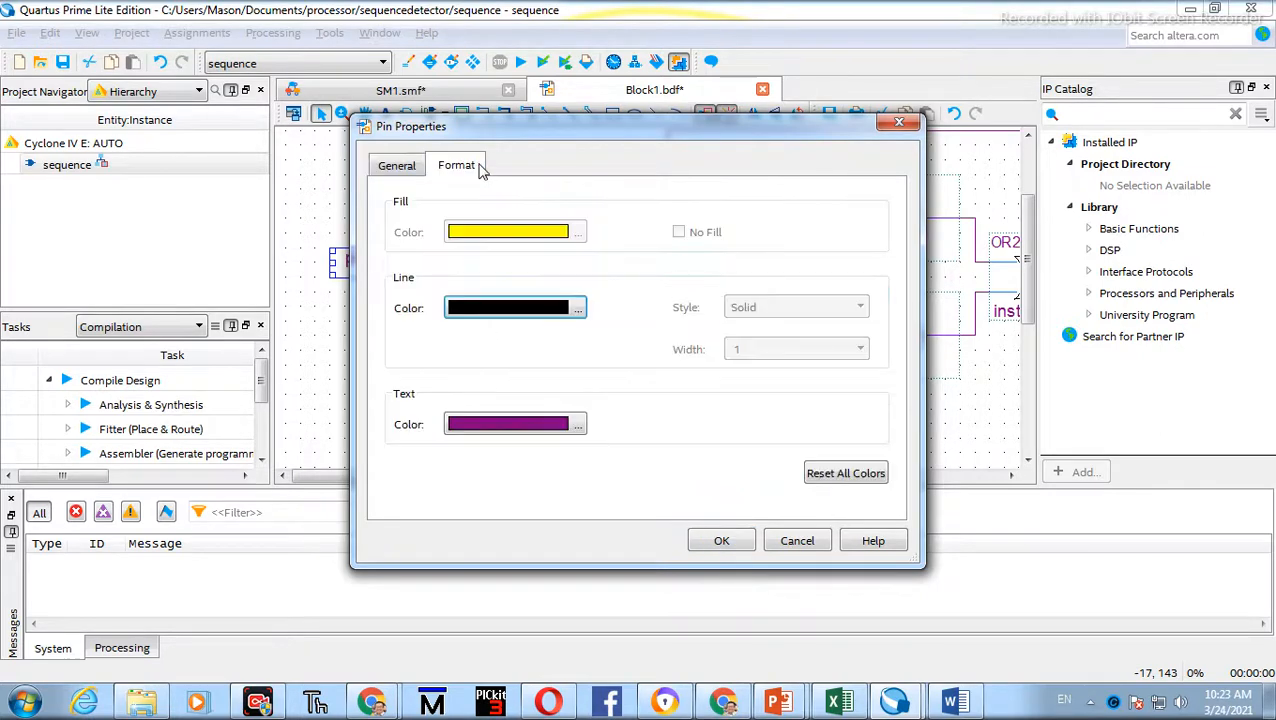
{"action": "left_click", "coordinate": [398, 166]}
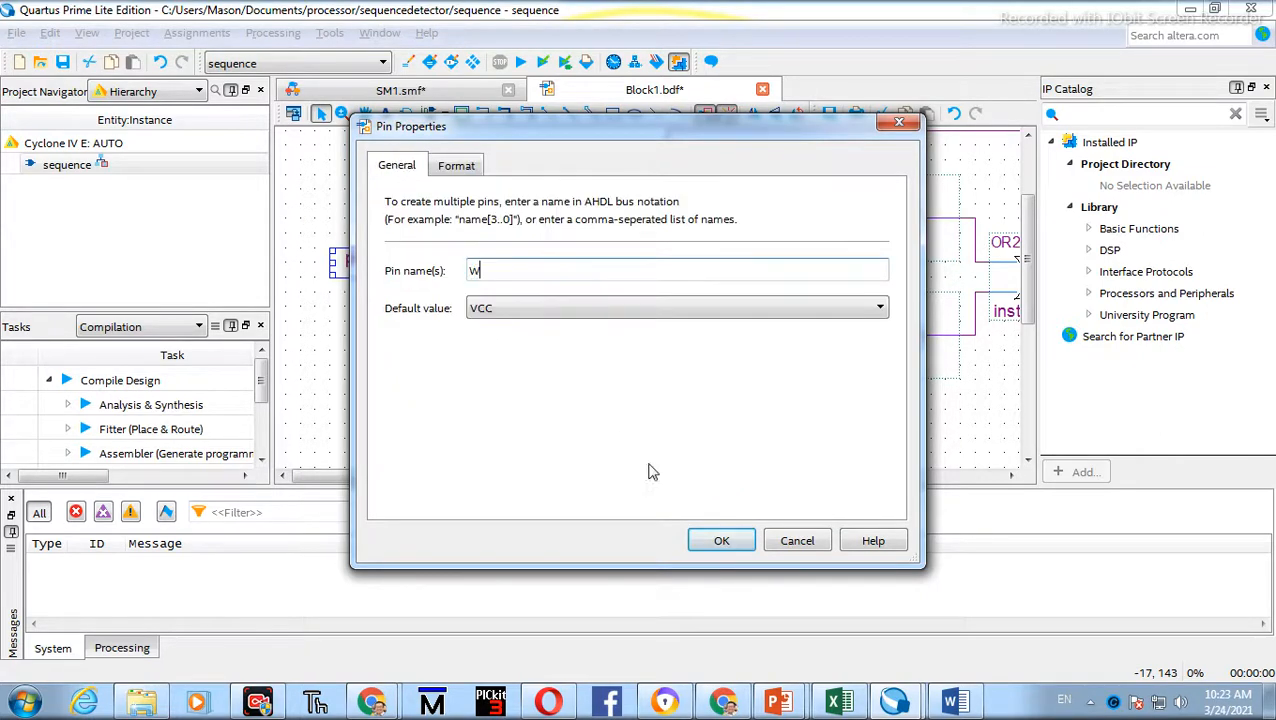
{"action": "left_click", "coordinate": [720, 540]}
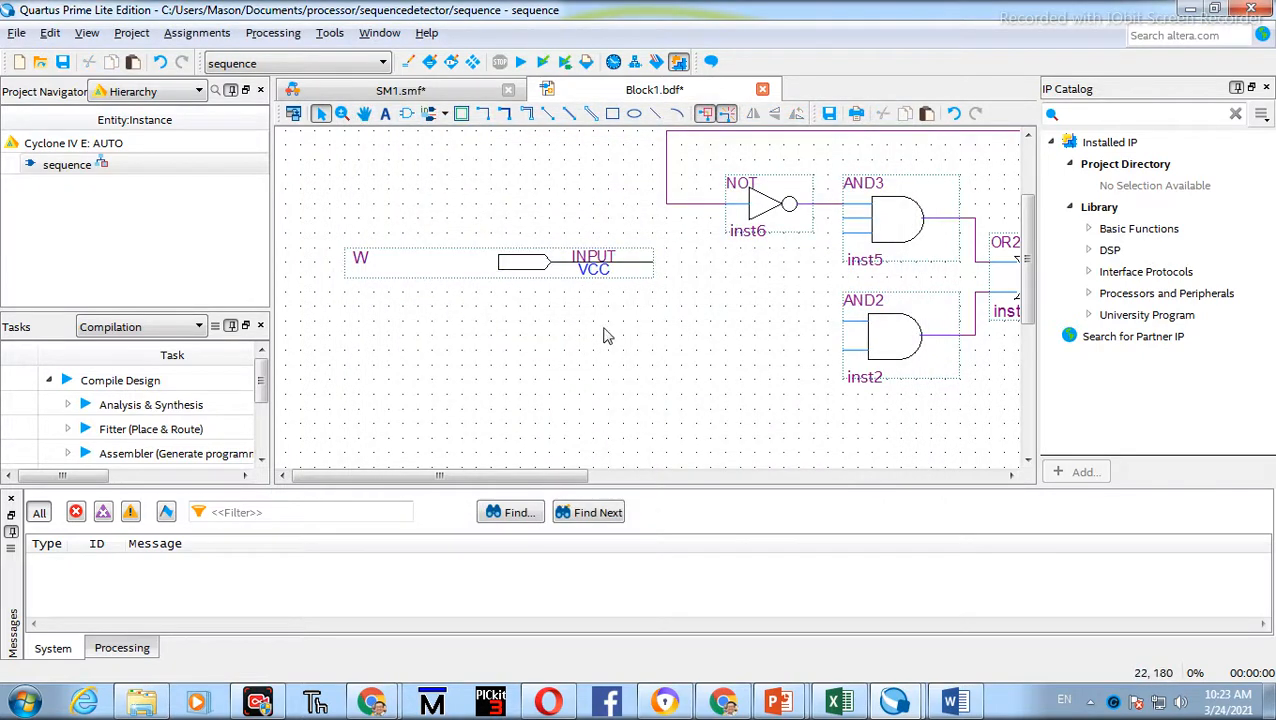
- Move the W input pin slightly up so it sits beside the NOT gate's input wire
{"action": "left_click_drag", "start_coordinate": [515, 478], "coordinate": [572, 490]}
{"action": "left_click_drag", "start_coordinate": [383, 262], "coordinate": [380, 222]}
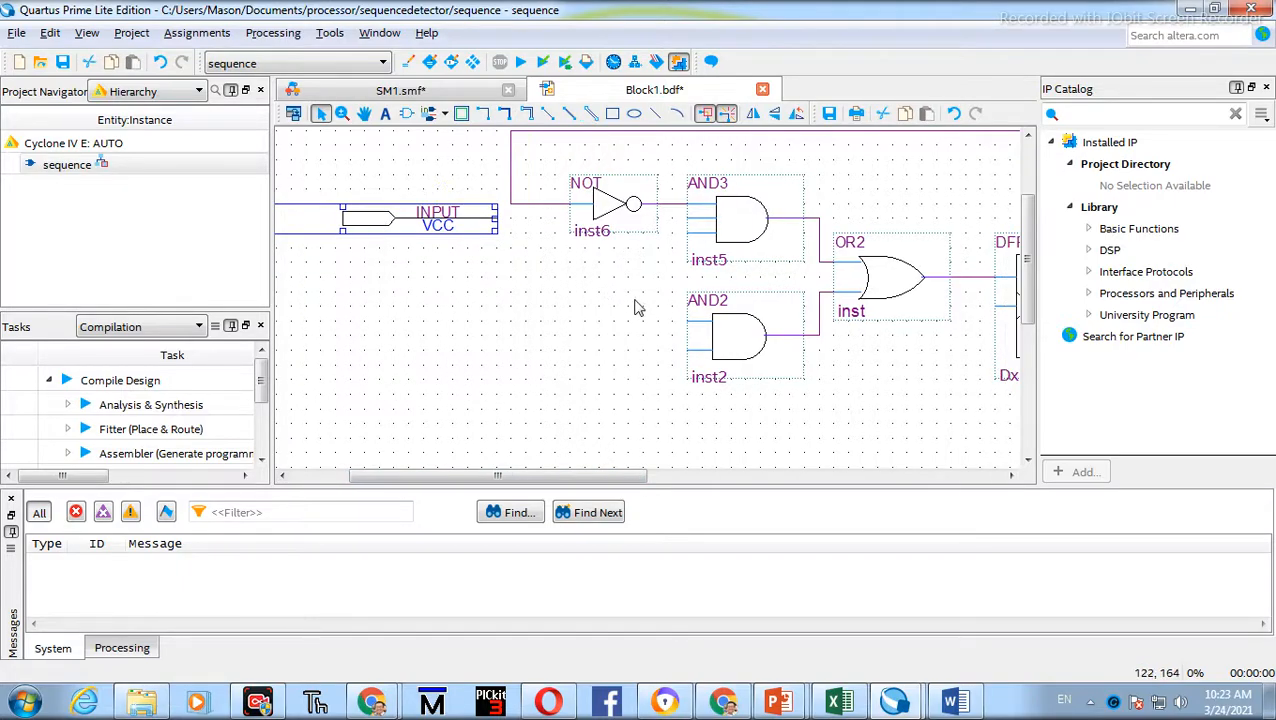